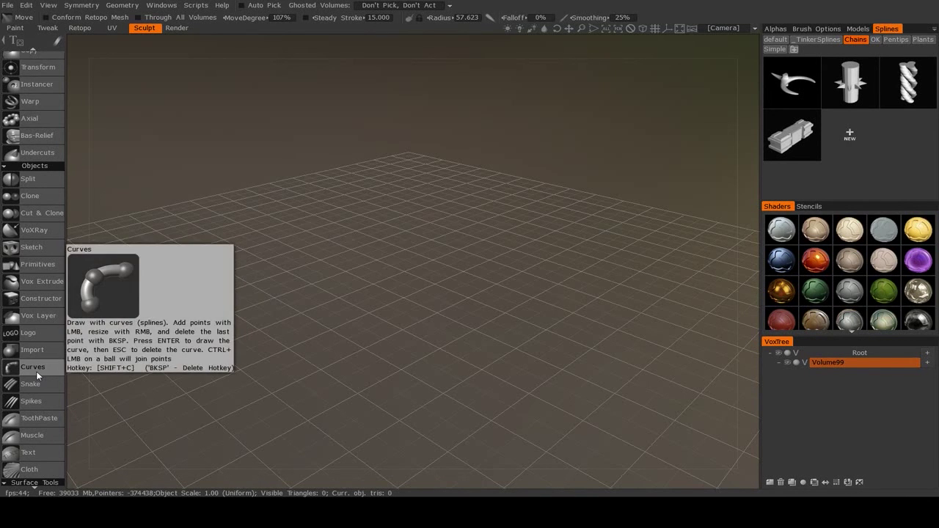
Step: Draw a three-point curve above the grid with the Curves tool, bending back at its second point
left_click(33, 367)
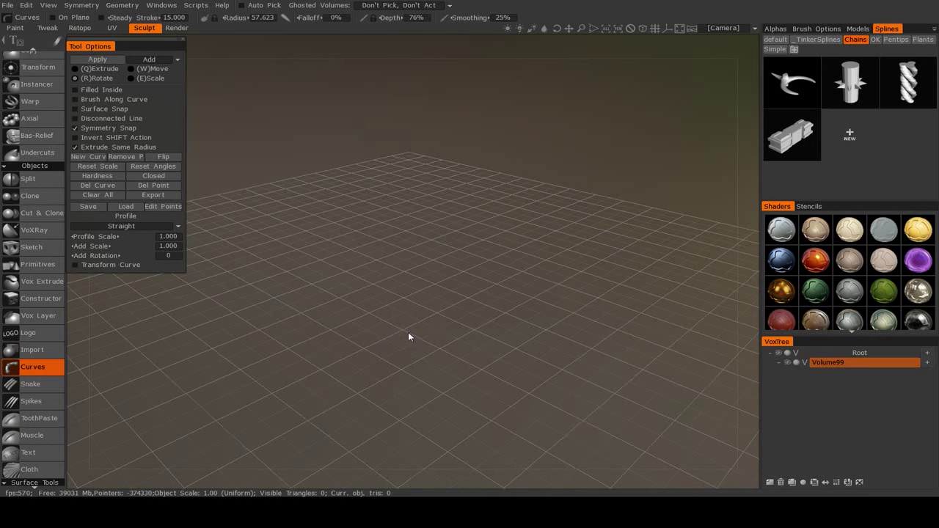
scroll(406, 334, "up", 1)
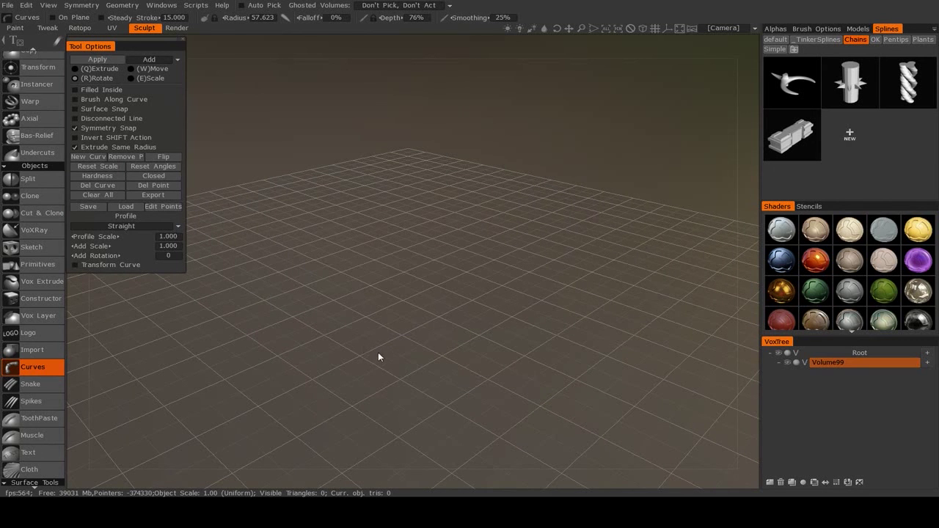
left_click_drag(377, 352, 418, 327, "alt")
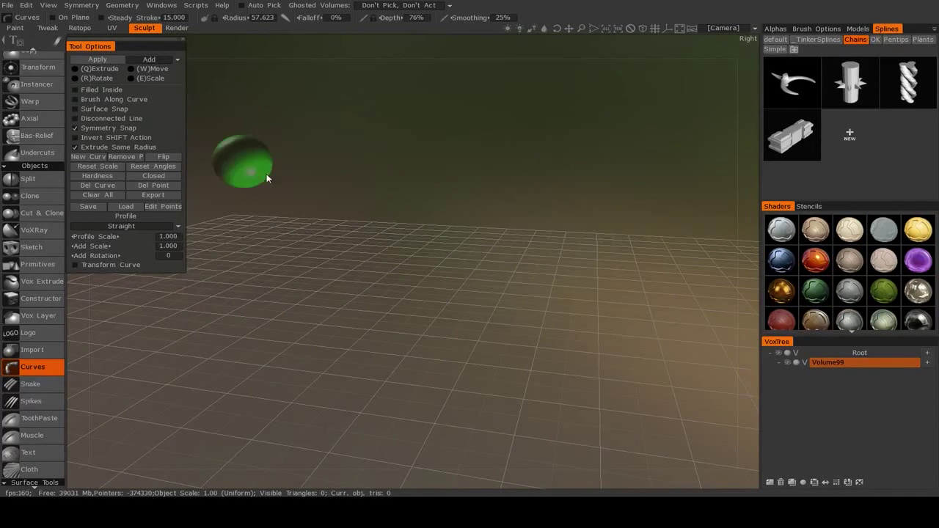
left_click_drag(411, 350, 381, 369)
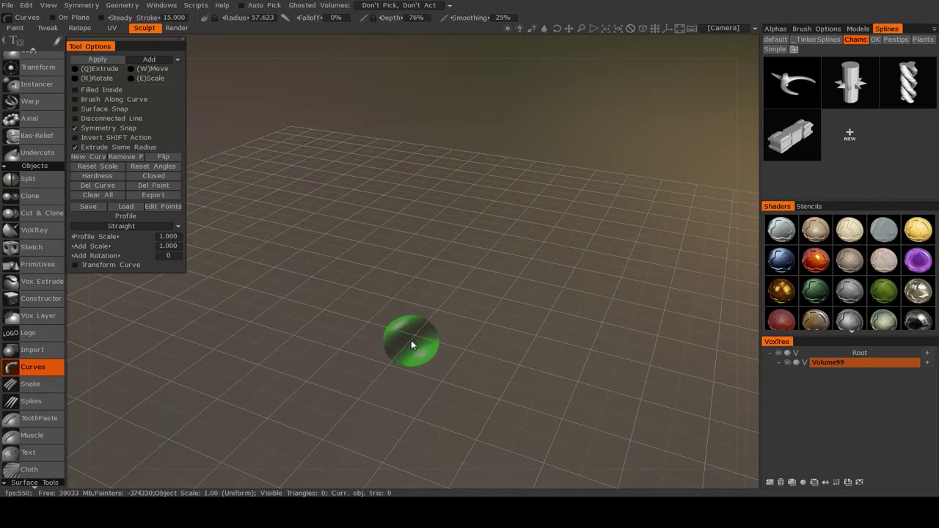
left_click(405, 337)
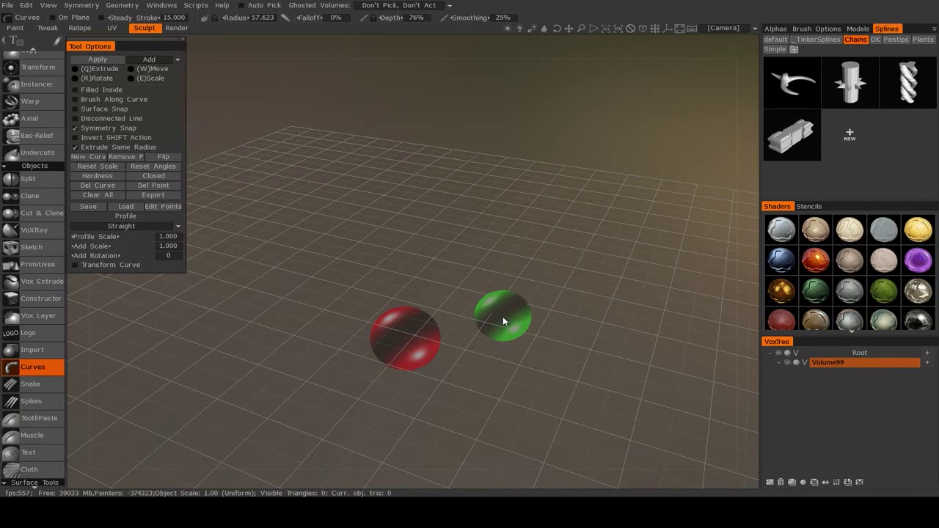
left_click(504, 205)
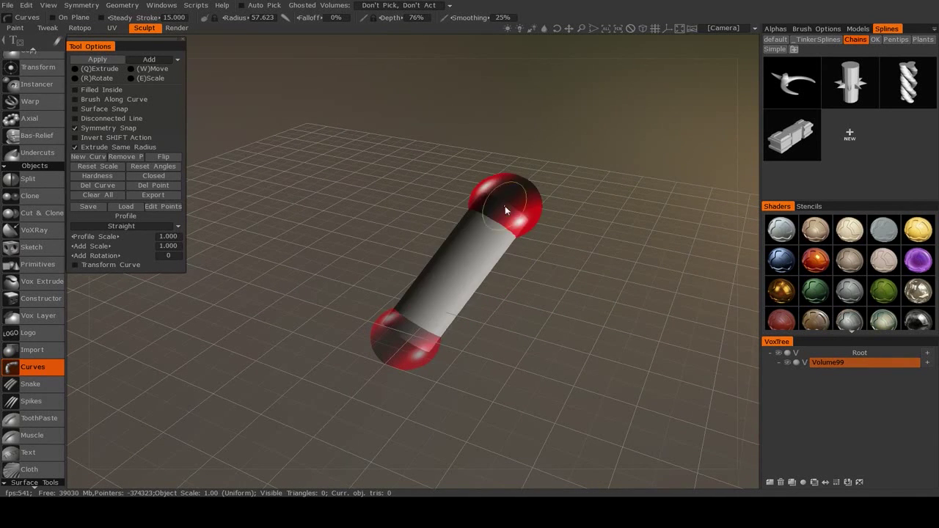
left_click_drag(486, 317, 420, 274, "alt")
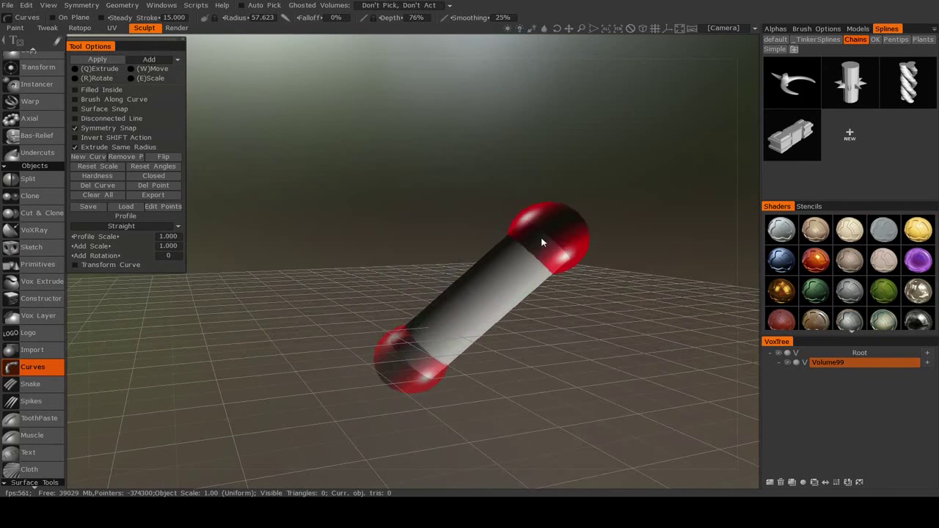
middle_click_drag(475, 271, 467, 323)
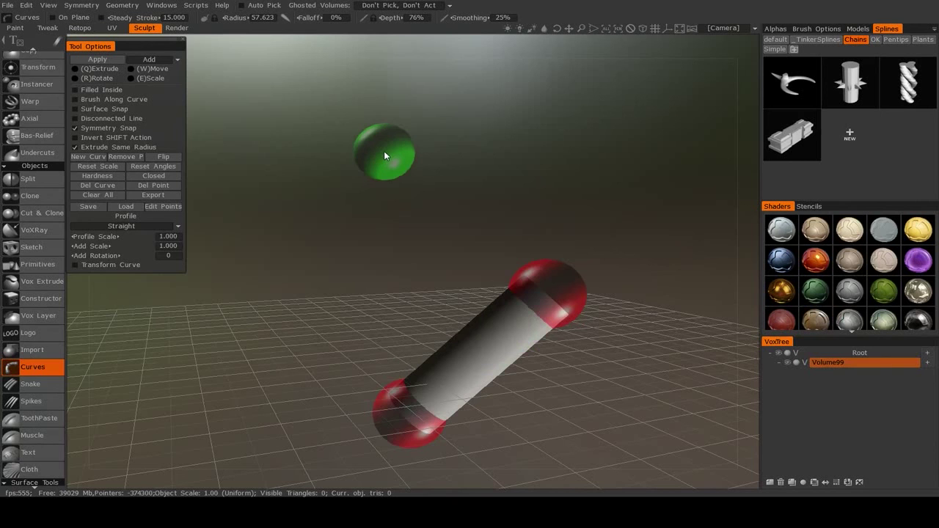
left_click(385, 157)
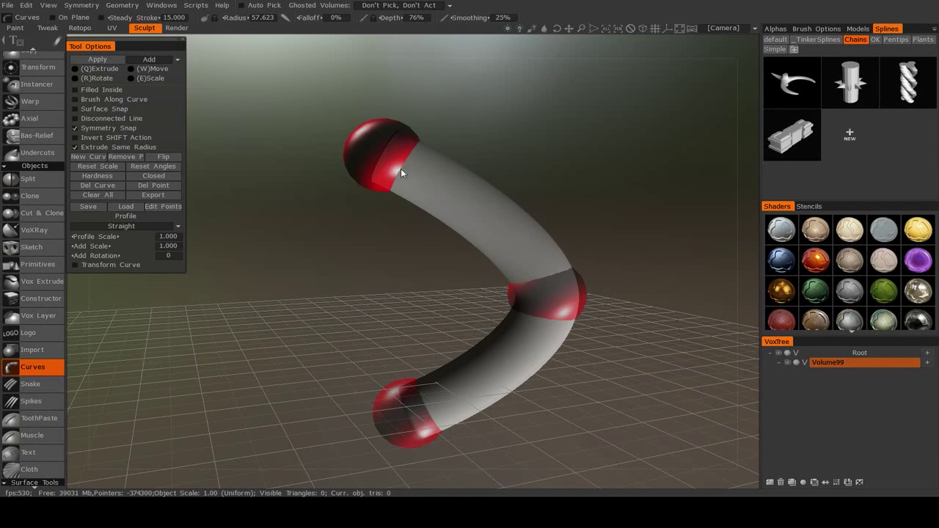
Step: Switch the curve's middle point to a hard corner and back to smooth
left_click_drag(432, 253, 464, 266, "alt")
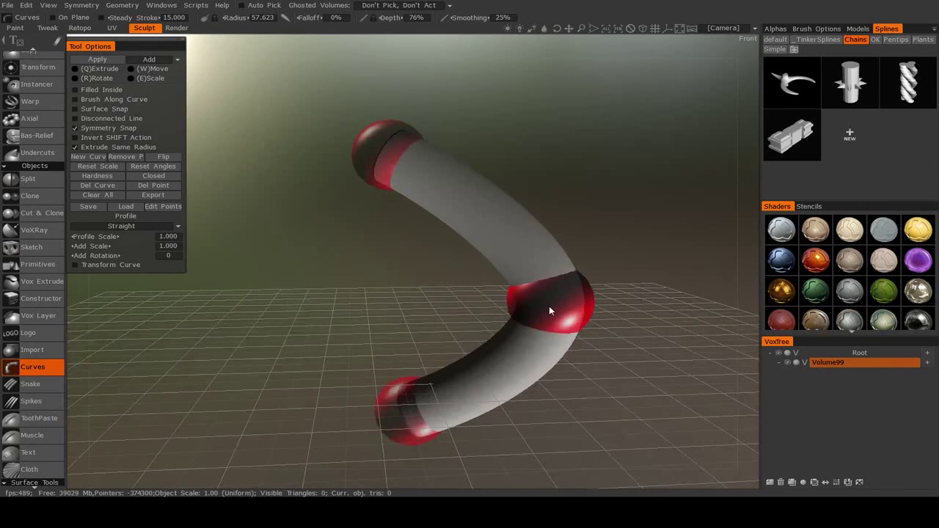
right_click(541, 315)
right_click(544, 307)
left_click(540, 306)
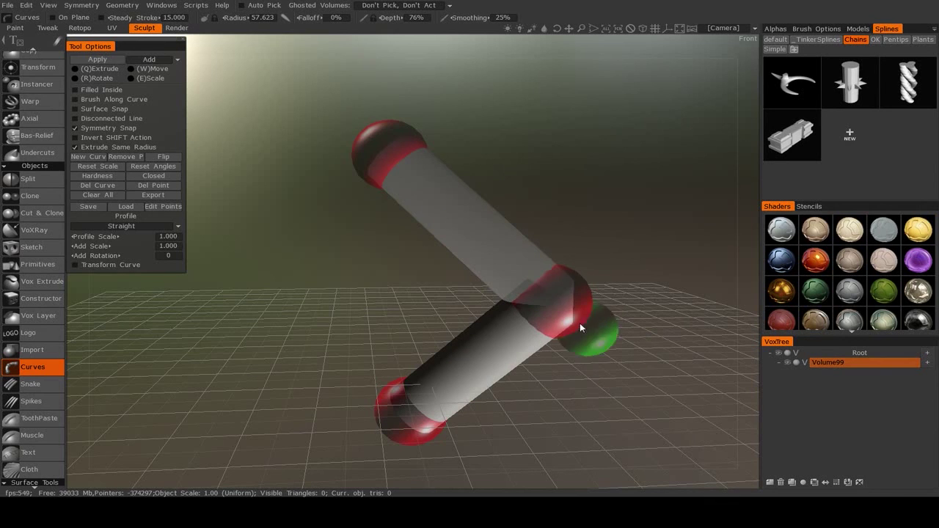
left_click(539, 311)
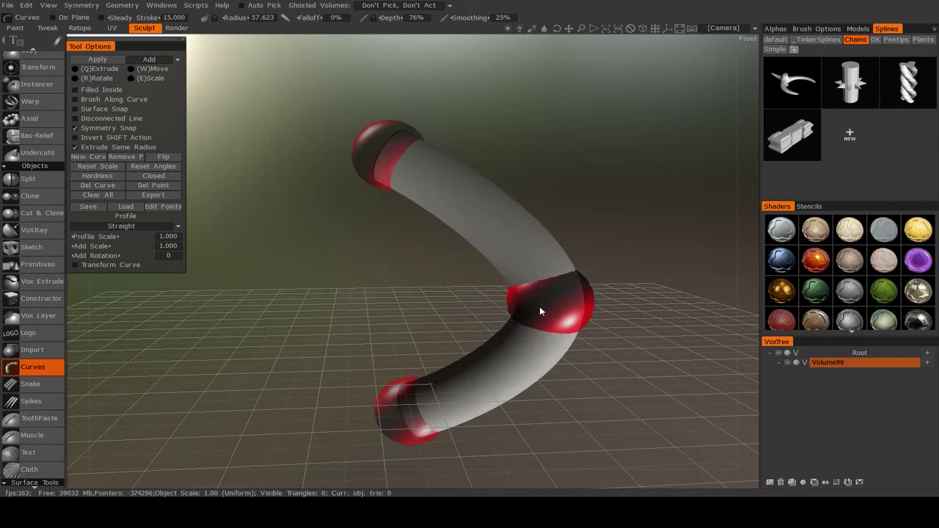
Step: Insert a point into the curve's upper segment and move it along the gizmo axes to reshape the bend
left_click(471, 214)
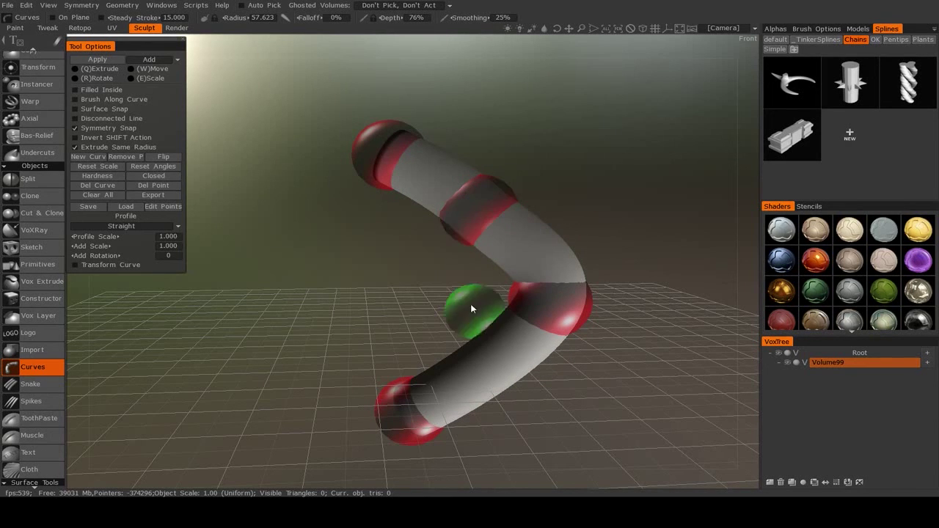
left_click(474, 212)
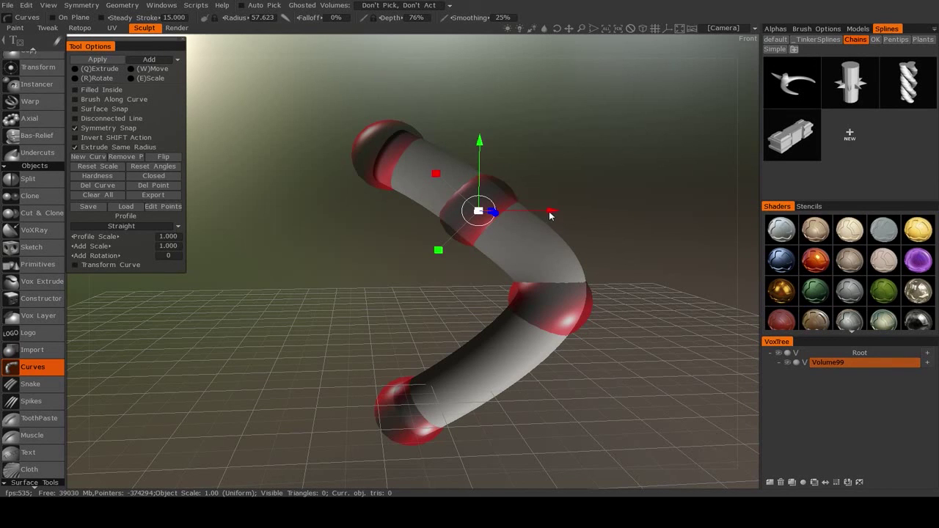
mouse_move(550, 215)
left_mouse_down()
mouse_move(590, 213)
mouse_move(561, 213)
left_mouse_up()
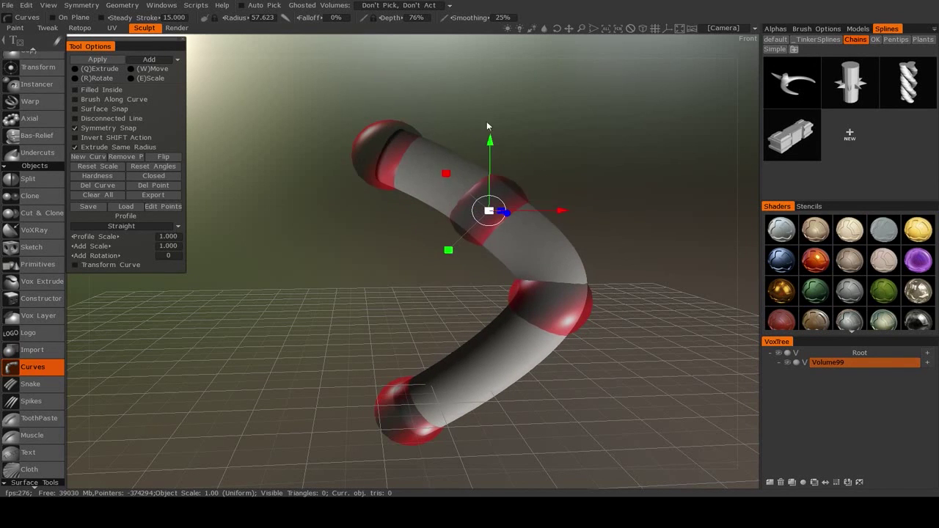
left_click_drag(489, 213, 454, 245)
left_click_drag(347, 240, 177, 249)
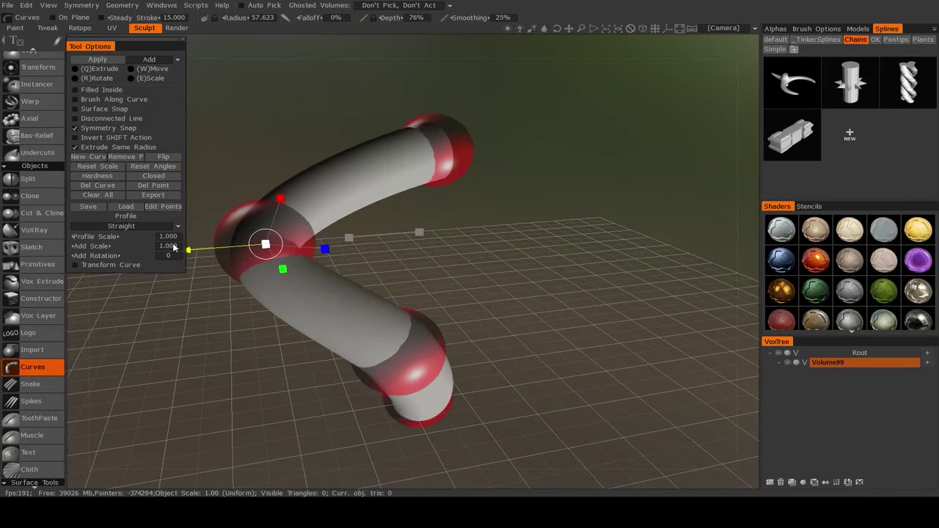
Step: Reduce the radius of the inserted point at the upper bend
left_click_drag(412, 238, 512, 245, "alt")
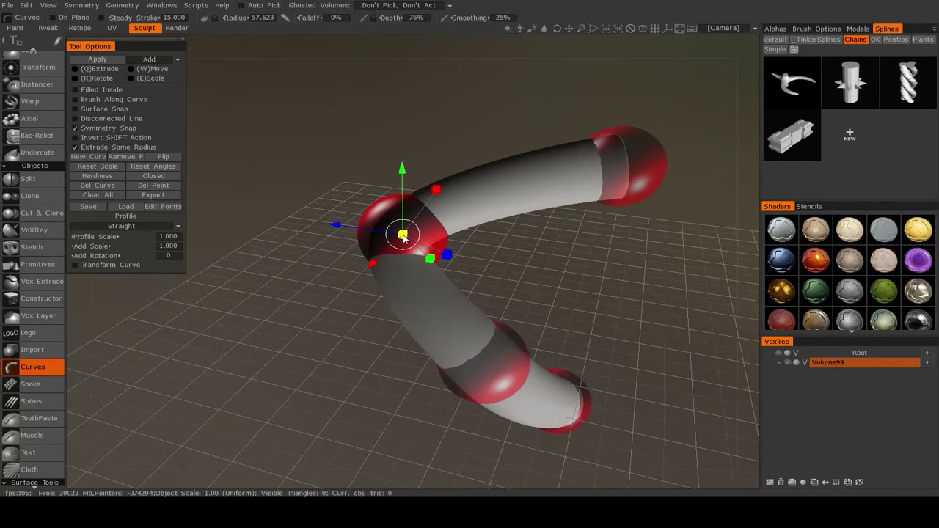
mouse_move(403, 237)
left_mouse_down()
mouse_move(445, 238)
mouse_move(400, 240)
mouse_move(420, 239)
mouse_move(413, 237)
left_mouse_up()
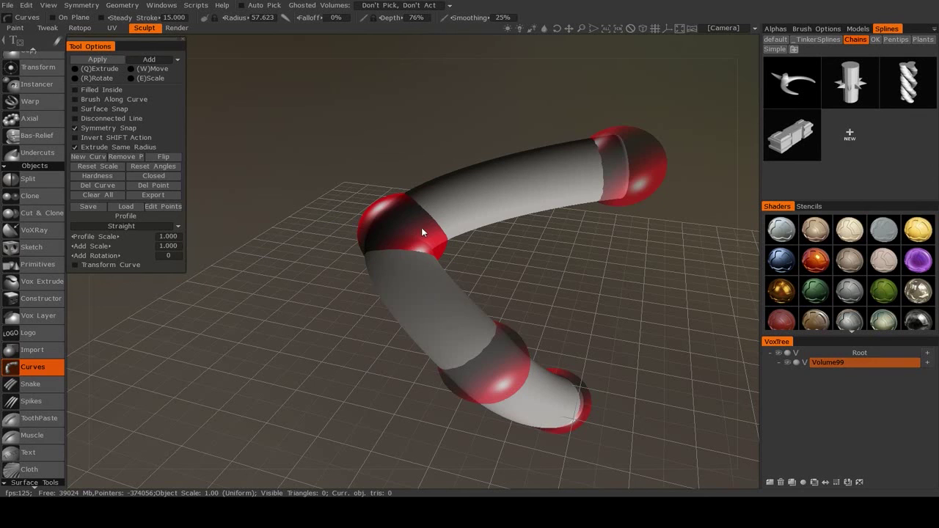
left_click_drag(403, 232, 372, 252)
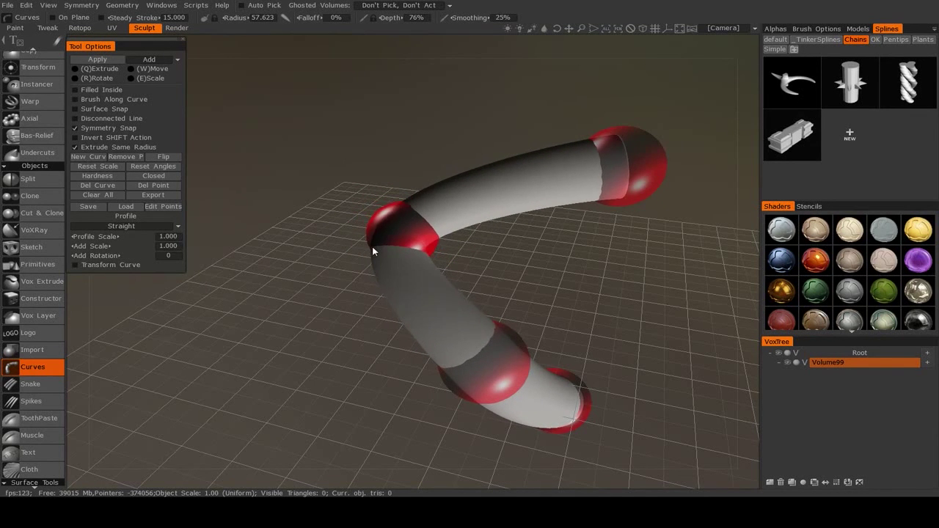
left_click_drag(549, 284, 250, 228, "alt")
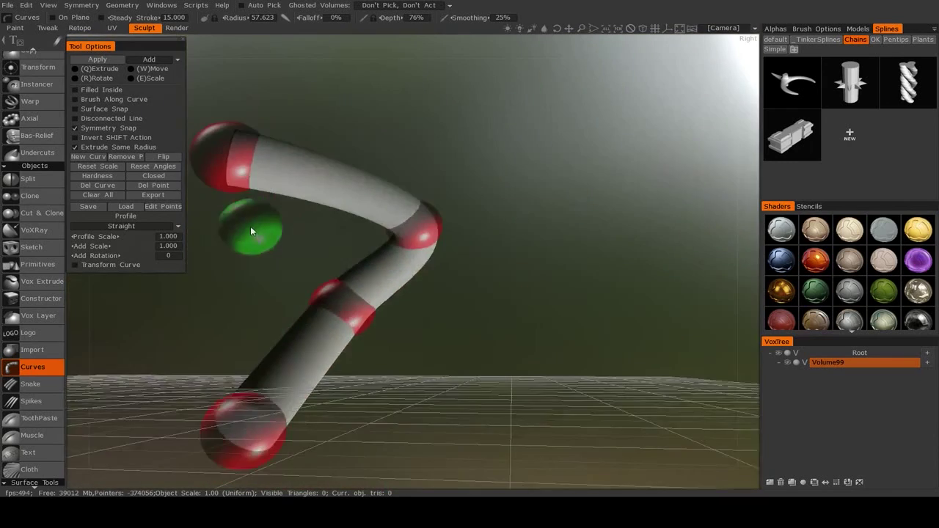
Step: Apply the curve as a volume, try pulling its bend with the Move tool, and undo the deformation
middle_click_drag(250, 227, 382, 208, "alt")
middle_click_drag(535, 230, 440, 323)
scroll(37, 95, "up", 5)
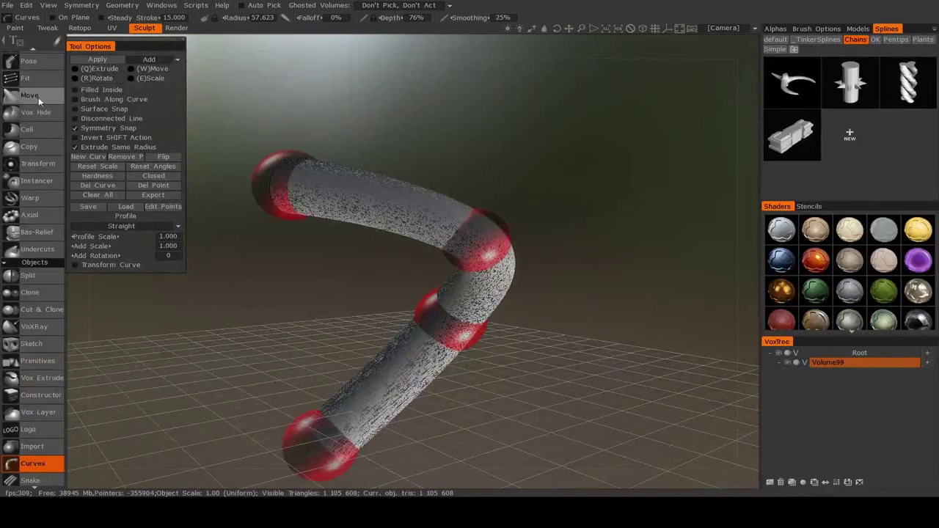
left_click(31, 96)
mouse_move(461, 215)
left_mouse_down()
mouse_move(435, 243)
mouse_move(410, 245)
left_mouse_up()
key("ctrl+z")
scroll(38, 416, "down", 3)
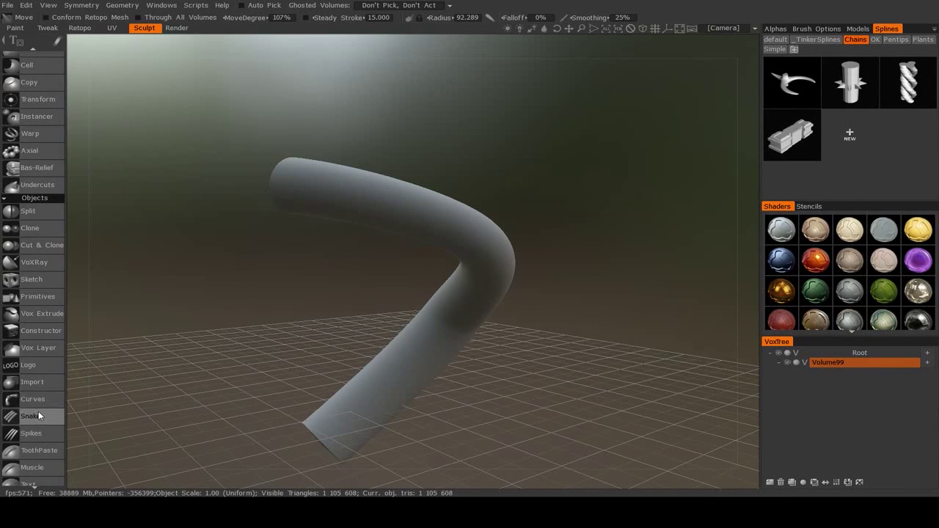
Step: Return to the Curves tool and try extruding from the upper bend point in Extrude mode
left_click(33, 399)
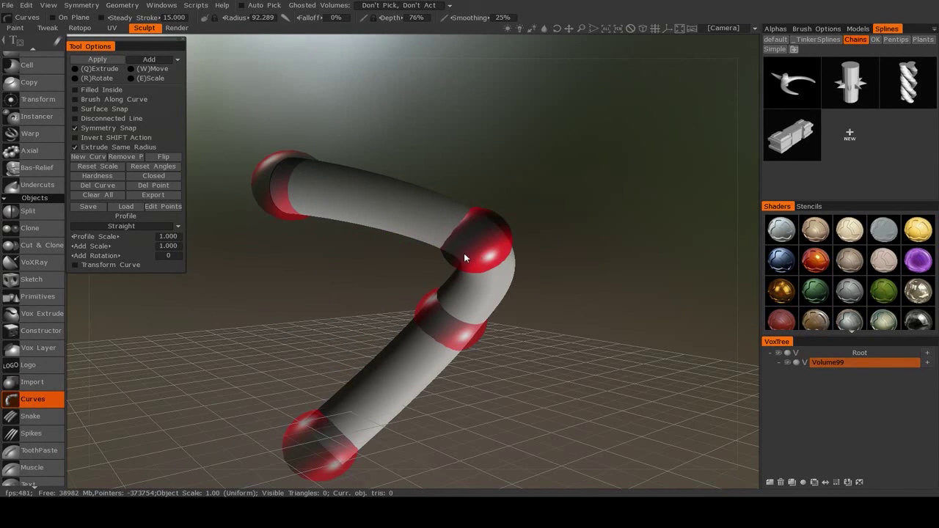
right_click_drag(329, 243, 478, 225)
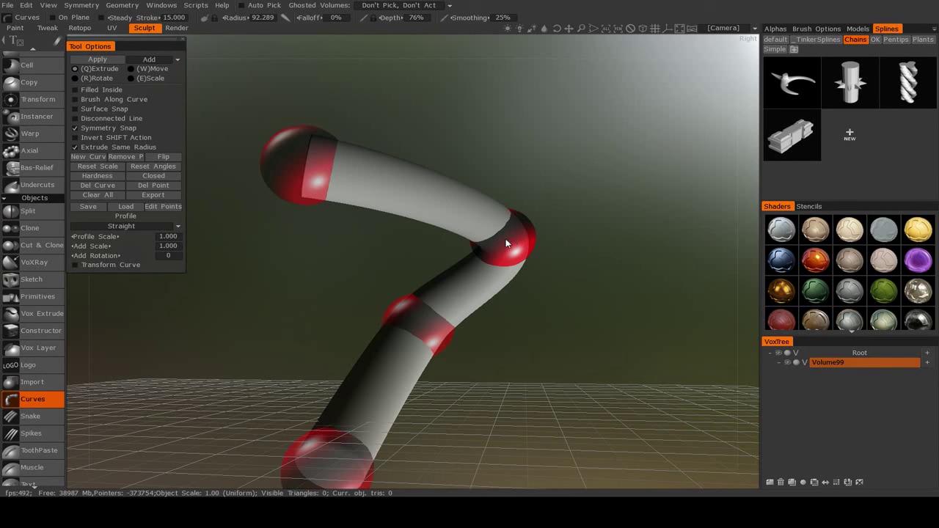
left_click_drag(506, 248, 629, 149)
left_click_drag(609, 259, 541, 254, "alt")
middle_click_drag(480, 126, 486, 243, "alt")
mouse_move(440, 115)
left_mouse_down()
mouse_move(452, 250)
mouse_move(225, 271)
mouse_move(429, 312)
mouse_move(330, 308)
mouse_move(596, 371)
mouse_move(574, 366)
left_mouse_up()
left_click_drag(494, 365, 488, 327)
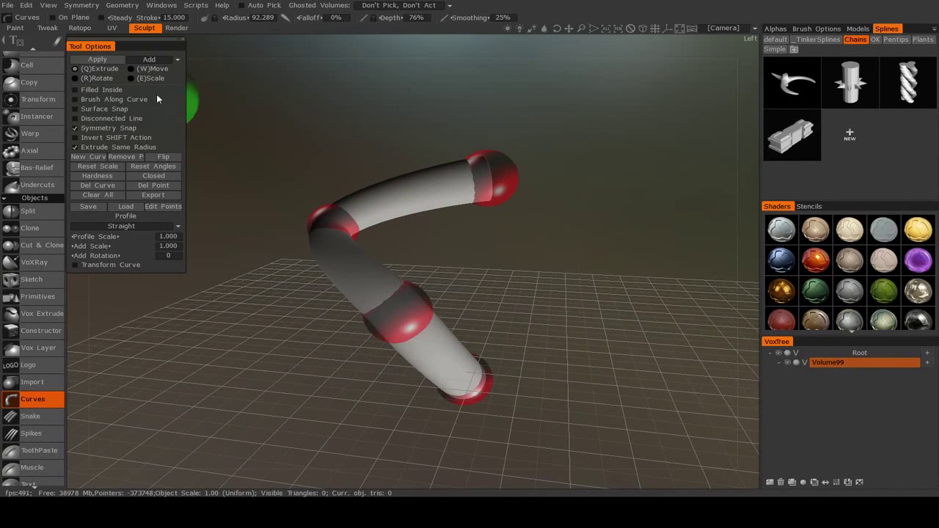
Step: Set the curve editing mode to Rotate and swing the upper segment about each of its end joints
left_click(75, 77)
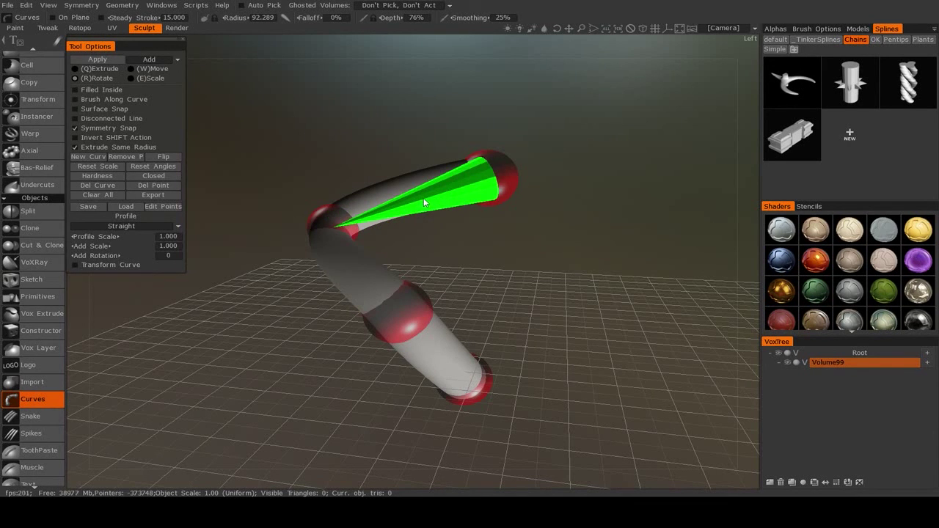
left_click_drag(424, 202, 405, 213)
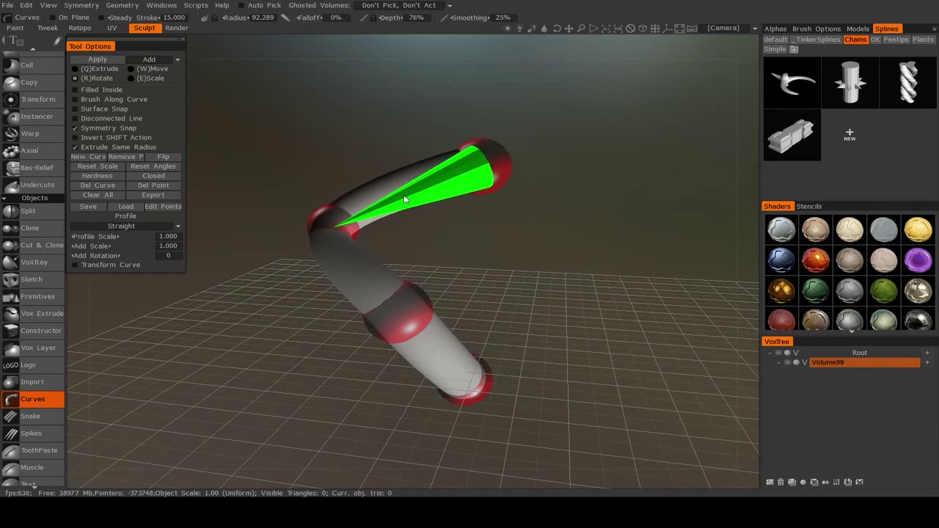
key("Left")
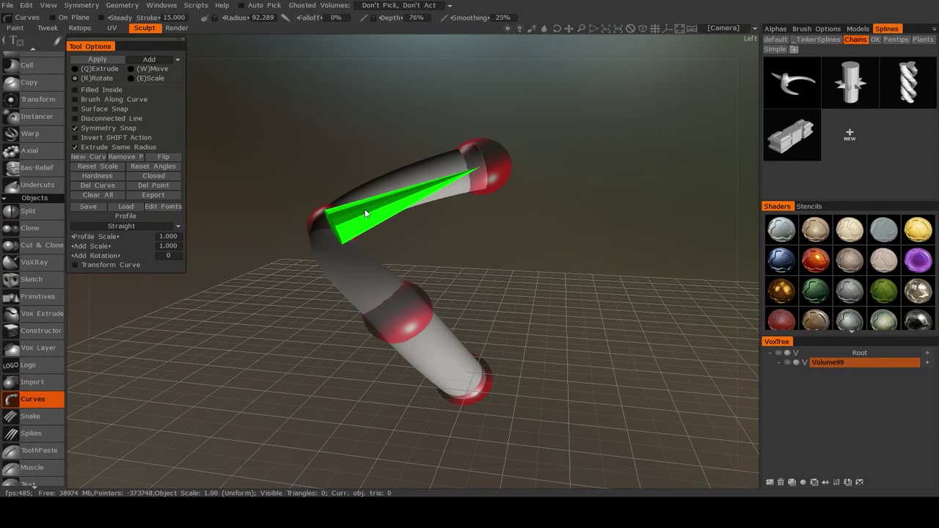
left_click_drag(365, 213, 421, 206)
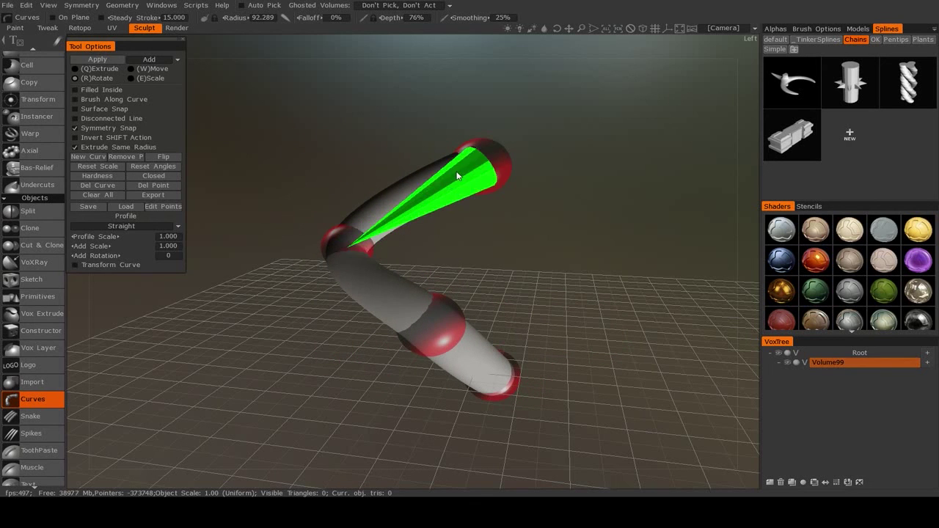
left_click_drag(456, 176, 453, 200)
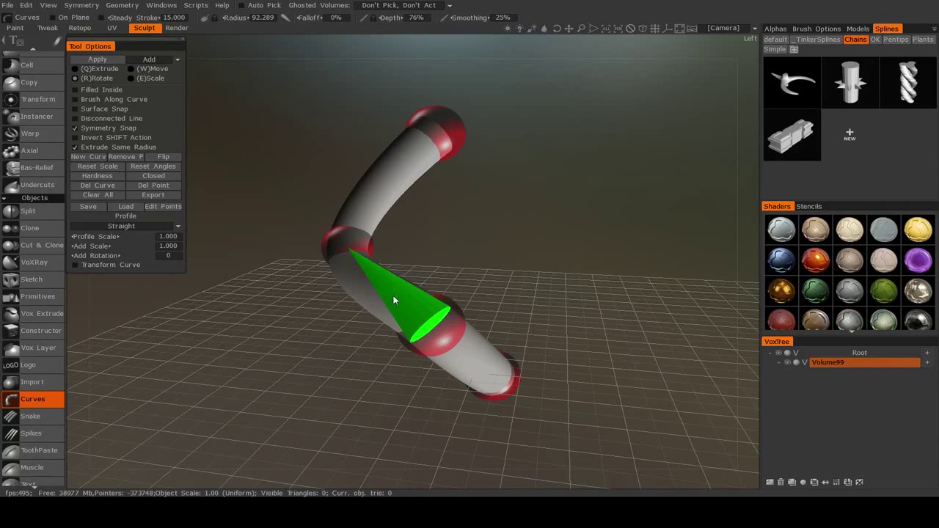
Step: Rotate the segment between the two inner points about its joints to reshape the curve's middle
mouse_move(394, 301)
left_mouse_down()
mouse_move(330, 295)
mouse_move(419, 272)
mouse_move(365, 314)
mouse_move(392, 288)
left_mouse_up()
left_click_drag(474, 271, 411, 289)
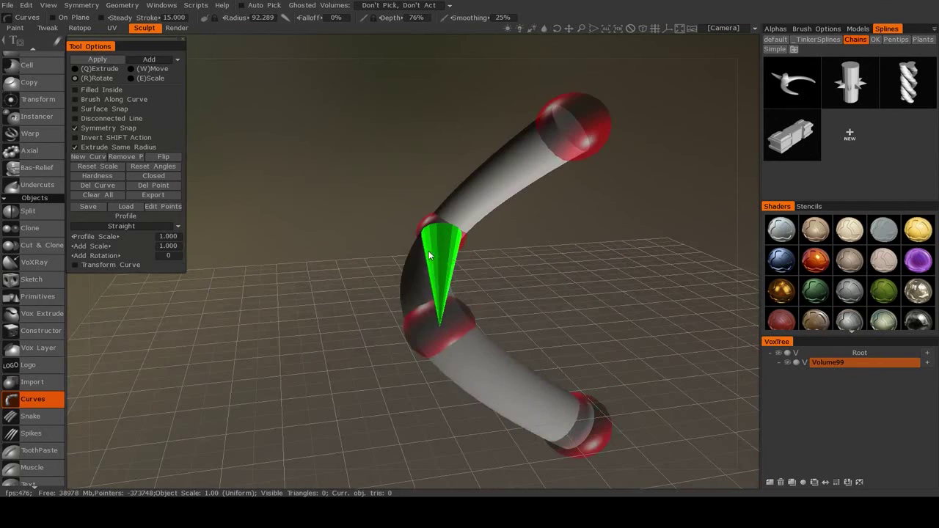
left_click_drag(429, 255, 455, 254)
left_click_drag(462, 256, 346, 261, "alt")
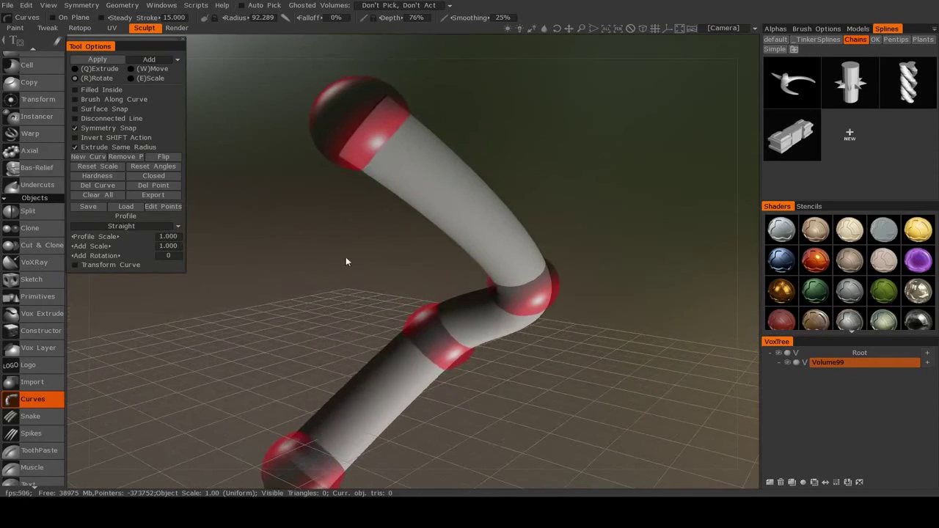
Step: Switch the curve's profile to Hemisphere and then to Cone to compare how the tube's ends are shaped
right_click_drag(417, 331, 420, 301)
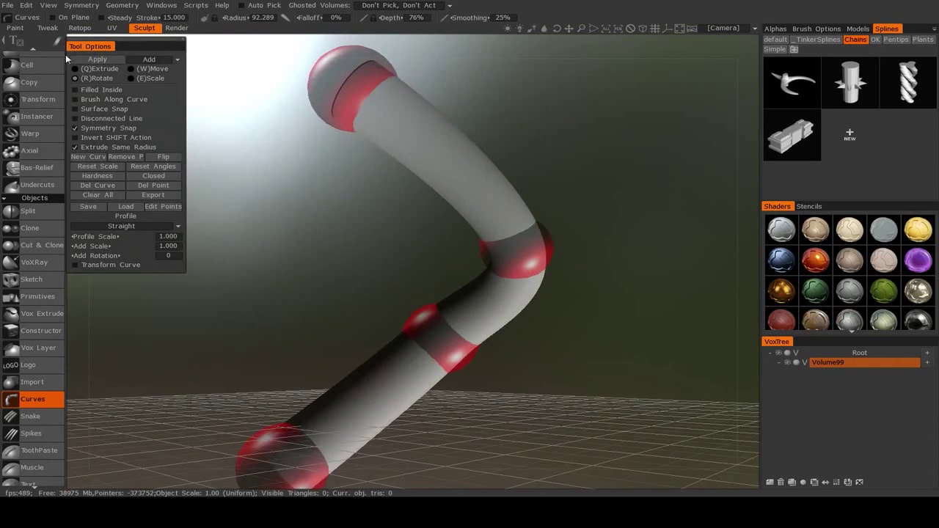
right_click_drag(421, 212, 311, 196)
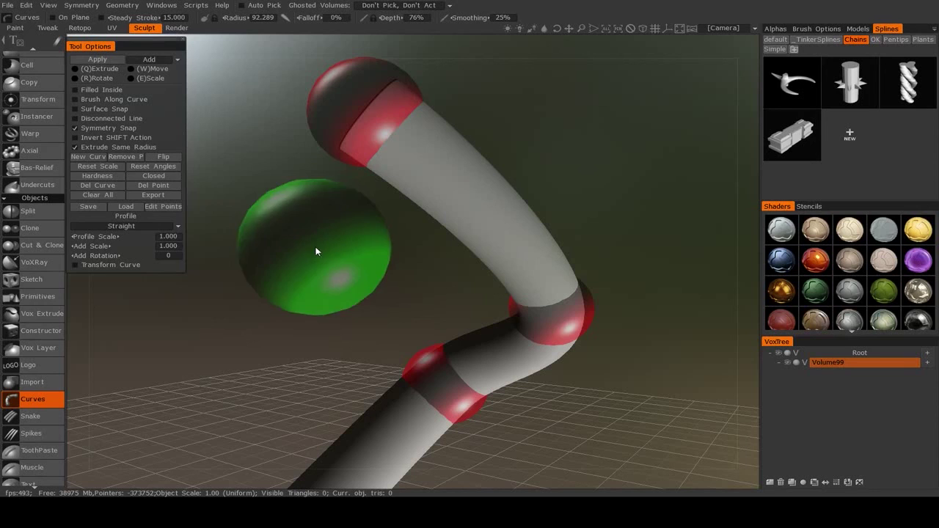
left_click(136, 228)
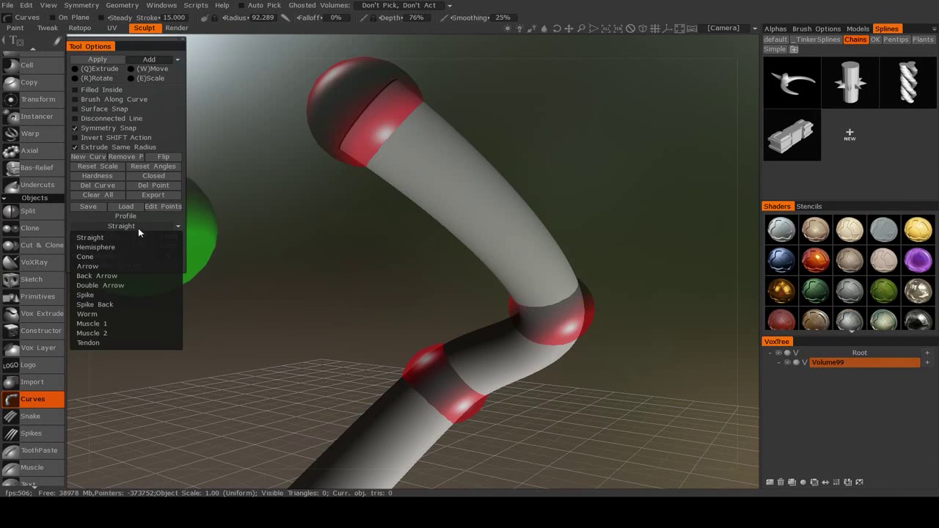
left_click(117, 246)
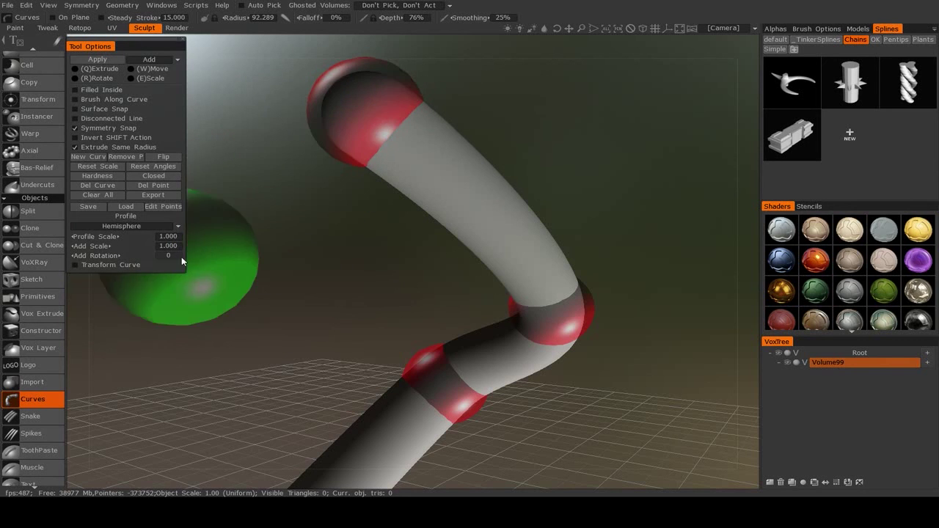
left_click(147, 227)
left_click(109, 254)
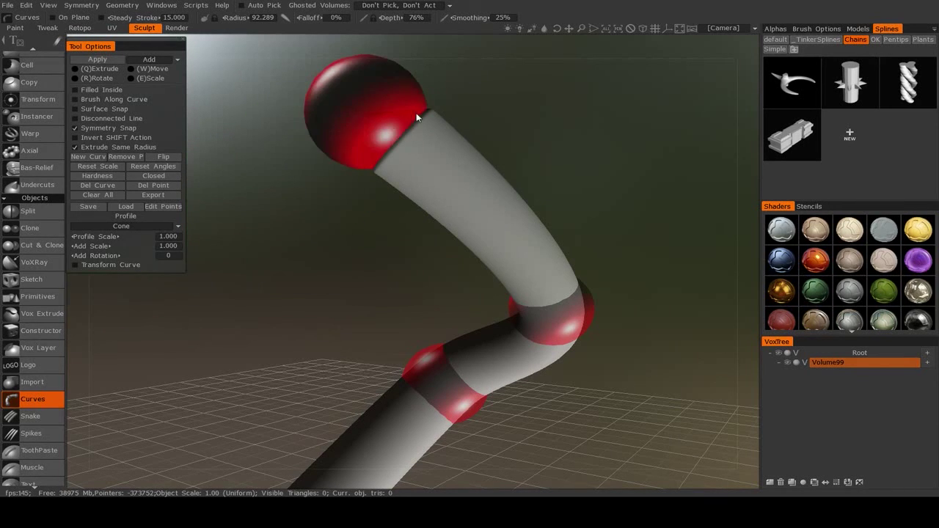
Step: Try the Arrow profile on the curve, followed by the Worm profile, inspecting each shape from several angles
left_click(124, 228)
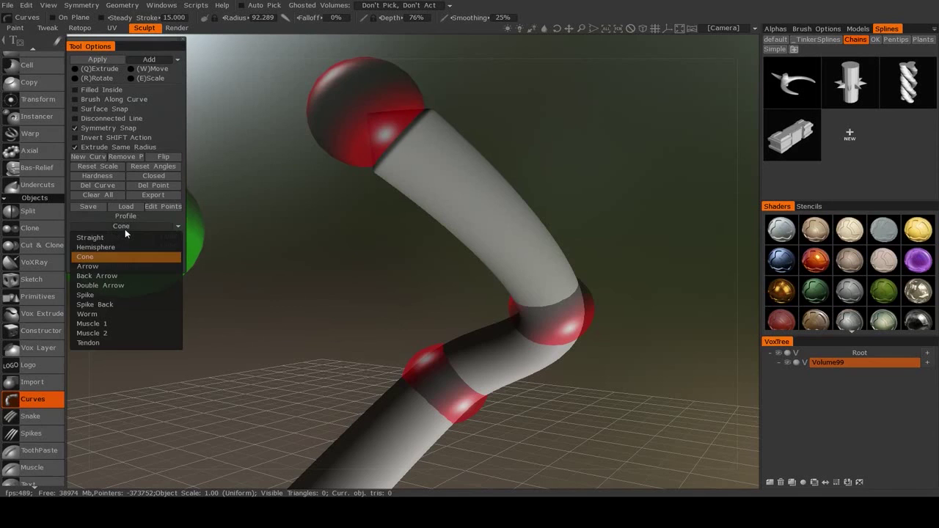
left_click(98, 268)
middle_click_drag(357, 270, 149, 226)
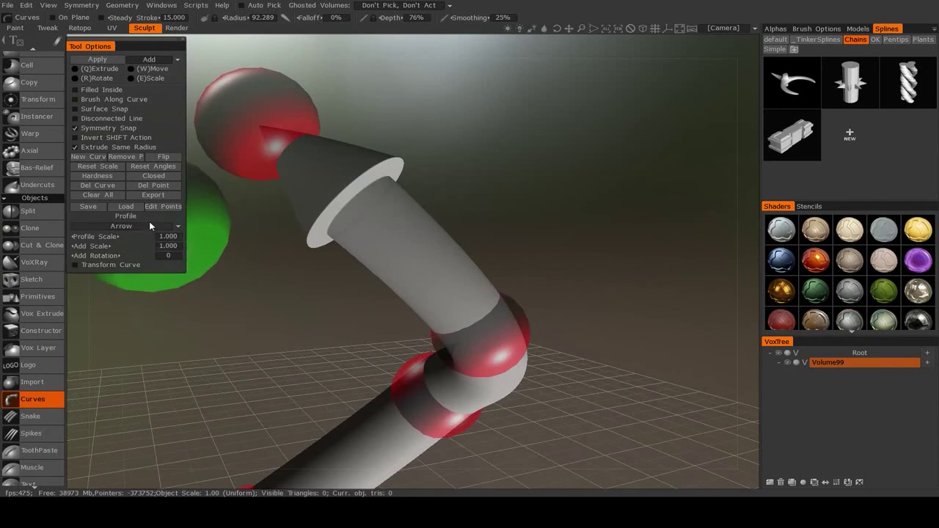
left_click(150, 226)
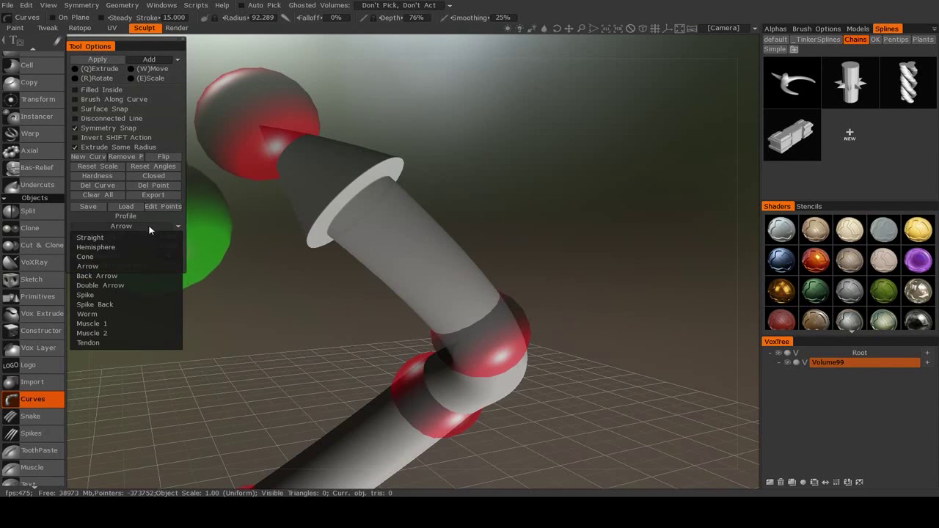
left_click(121, 314)
middle_click_drag(124, 309, 486, 268)
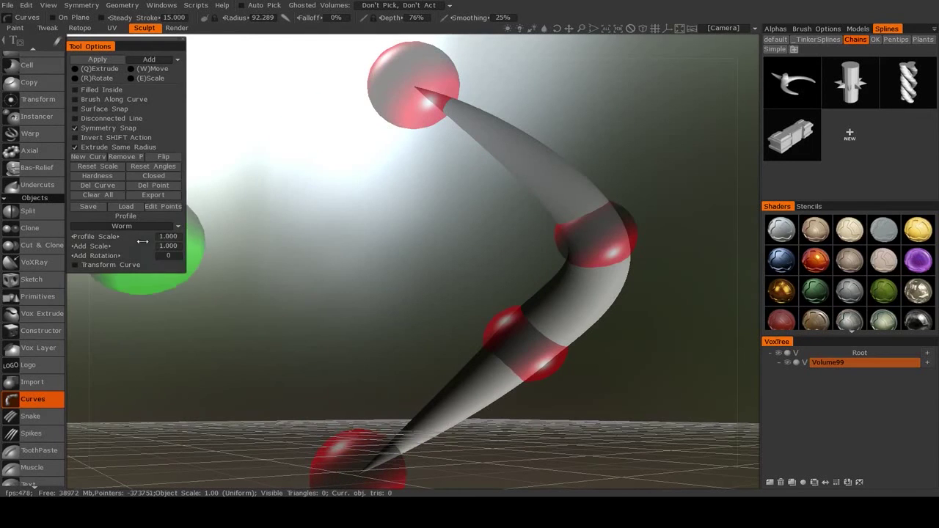
Step: Apply the Spike profile to the curve, inspect its taper, and replace it with the Muscle 1 profile
left_click(144, 227)
left_click(107, 295)
middle_click_drag(378, 294, 312, 330)
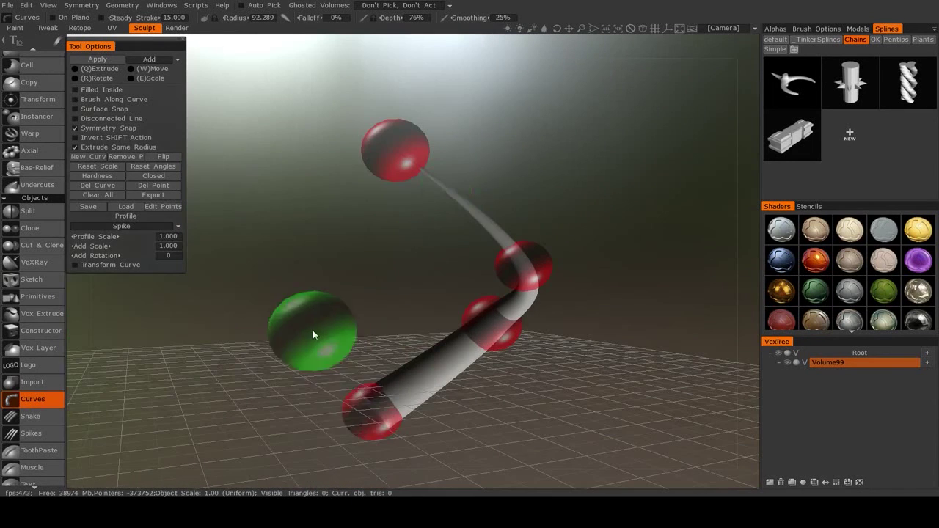
left_click(159, 228)
middle_click_drag(361, 269, 316, 285)
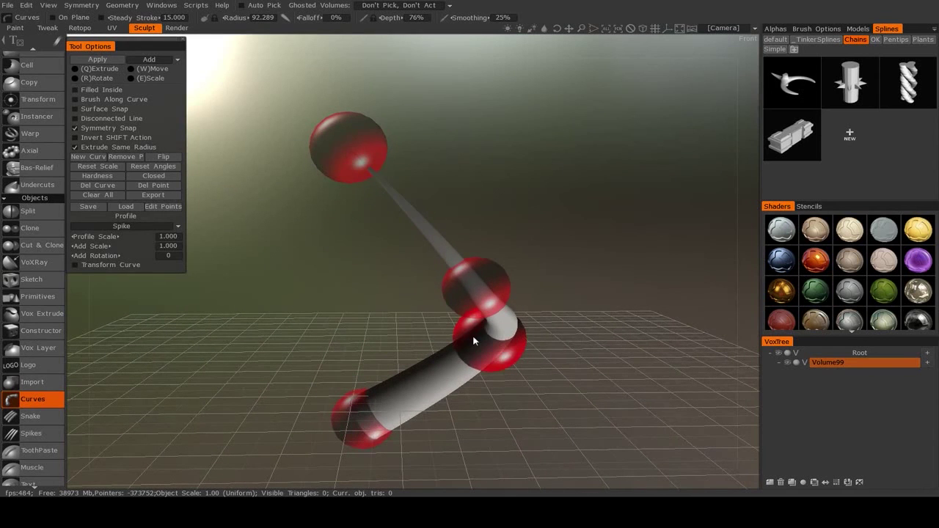
left_click(158, 225)
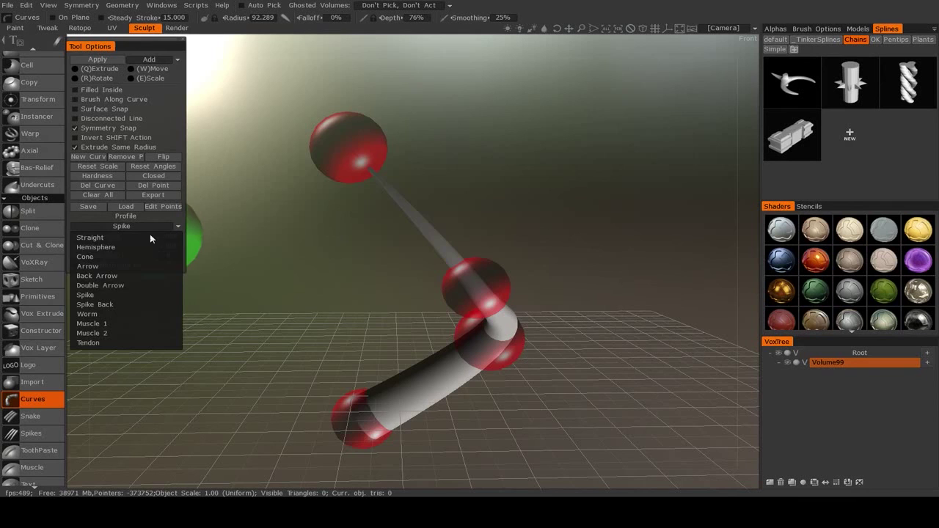
left_click(103, 323)
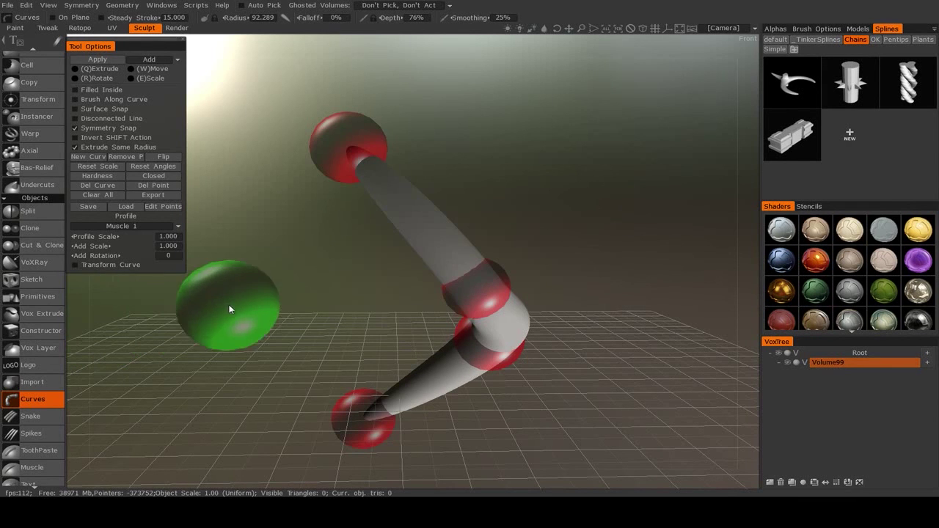
left_click_drag(443, 299, 462, 256, "alt")
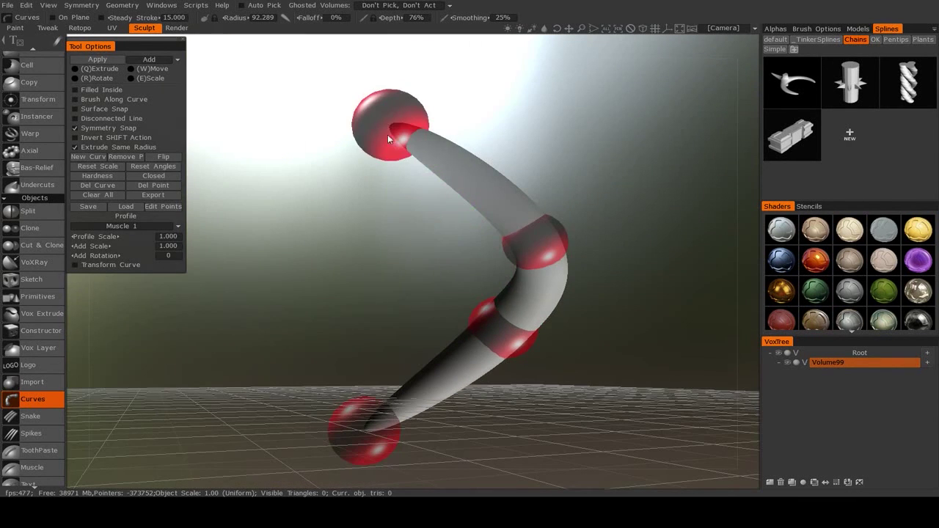
Step: Set the curve's profile back to Hemisphere and inspect the rounded tube from above and the side
left_click(158, 226)
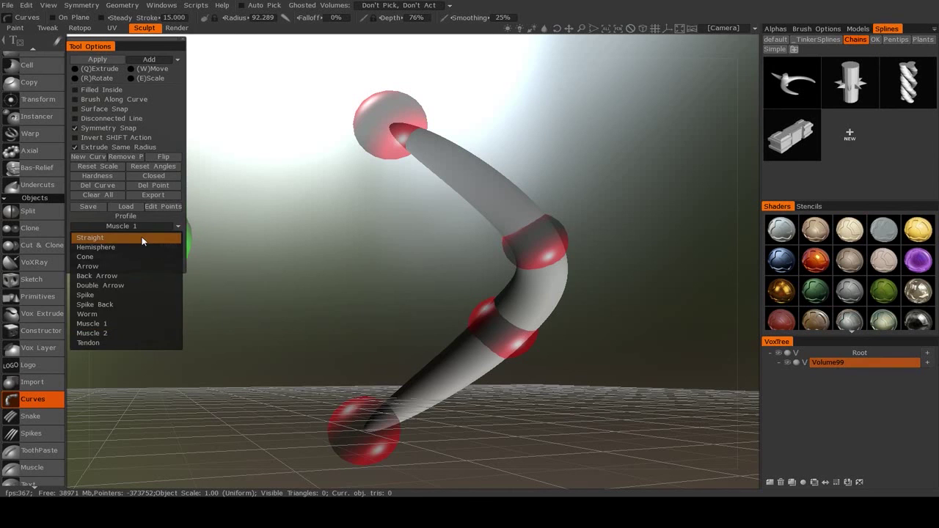
left_click(115, 248)
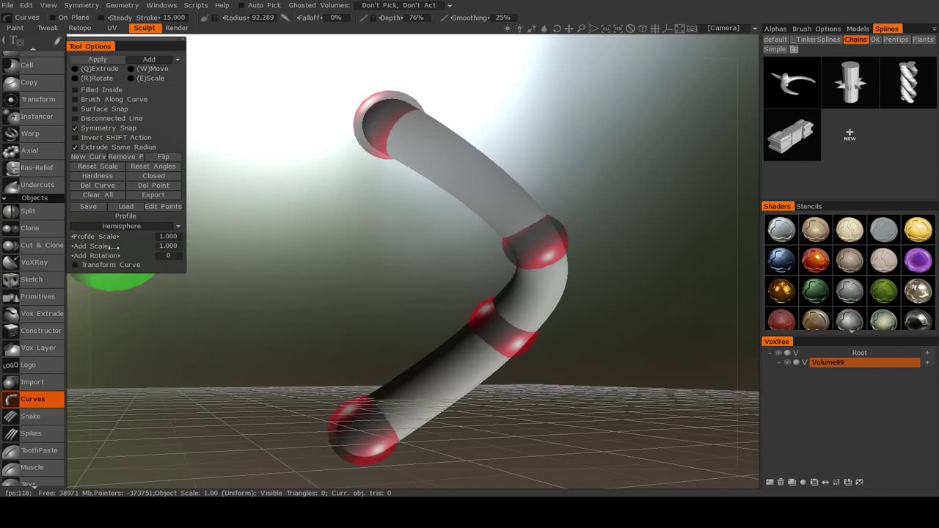
mouse_move(126, 272)
middle_mouse_down()
mouse_move(295, 295)
mouse_move(360, 274)
mouse_move(392, 318)
middle_mouse_up()
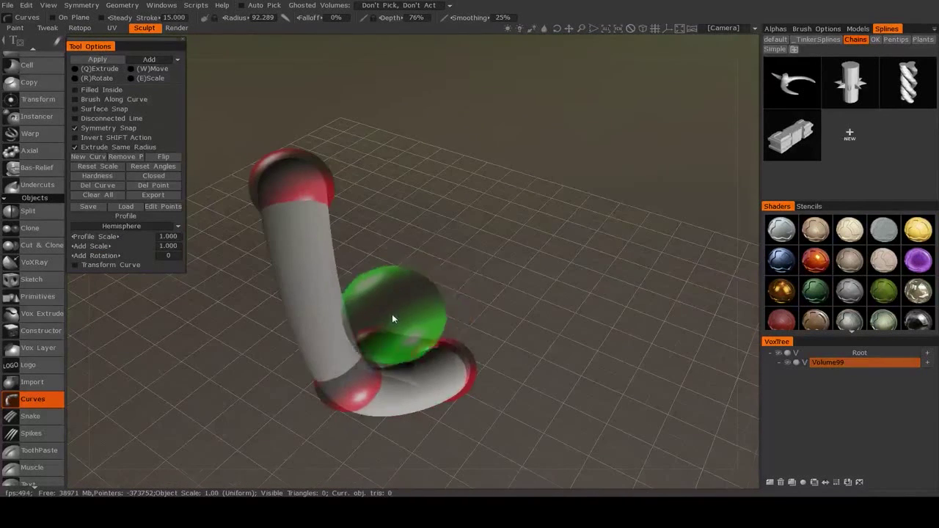
mouse_move(467, 257)
middle_mouse_down()
mouse_move(360, 266)
mouse_move(396, 245)
middle_mouse_up()
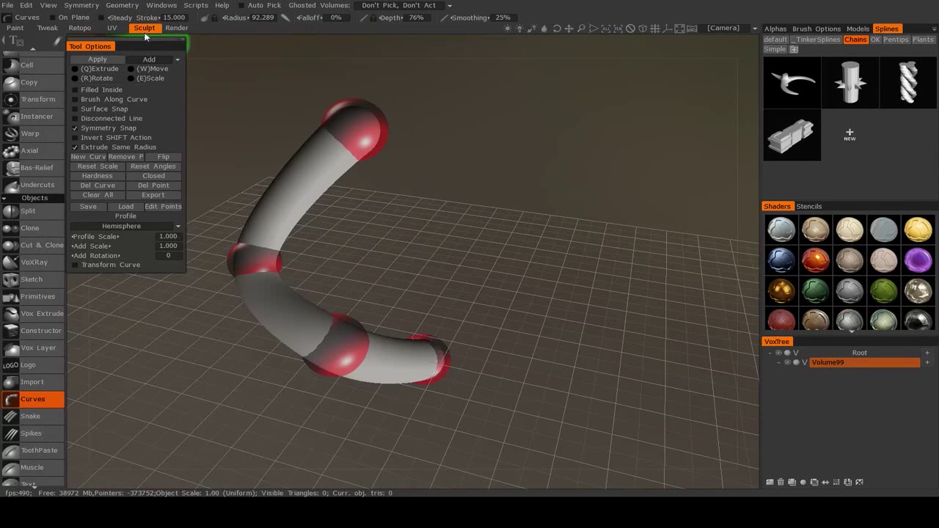
Step: Bring up the Splines library, checking the neighbouring Alphas and Brush Options palettes along the way
left_click(162, 6)
mouse_move(162, 21)
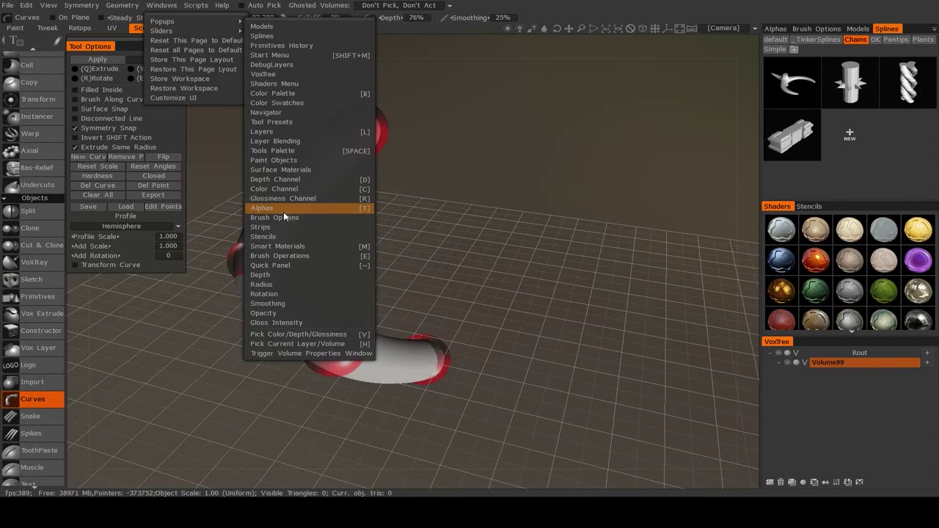
left_click(264, 38)
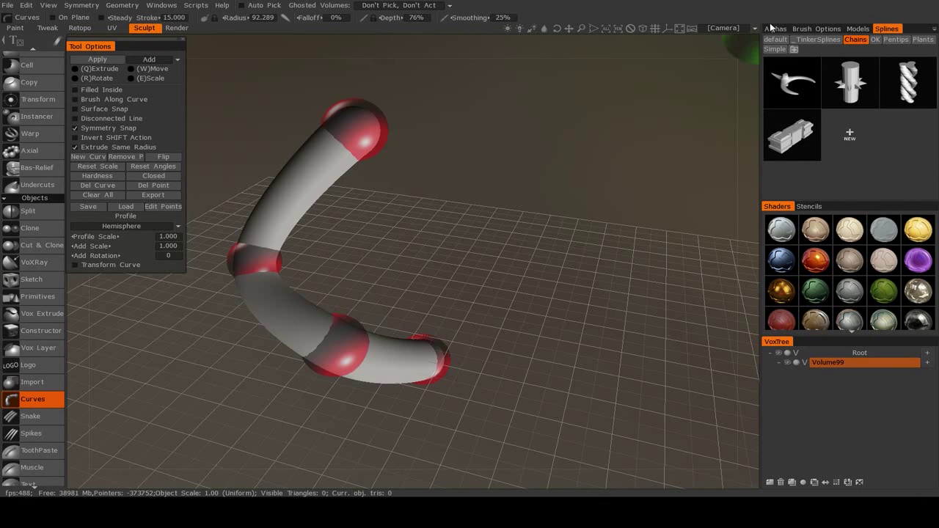
left_click(774, 29)
left_click(817, 29)
left_click(879, 28)
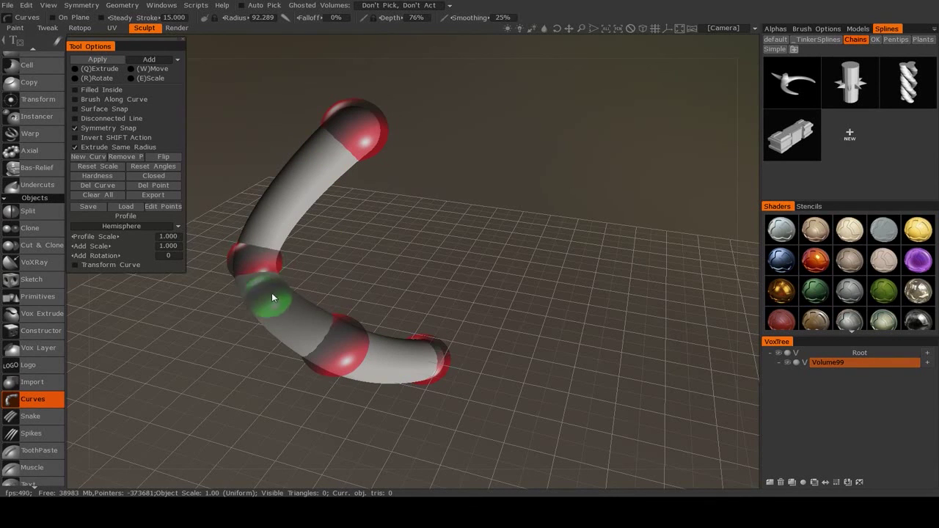
Step: Browse the default spline category and apply the chain-link spline to the curve
left_click(775, 39)
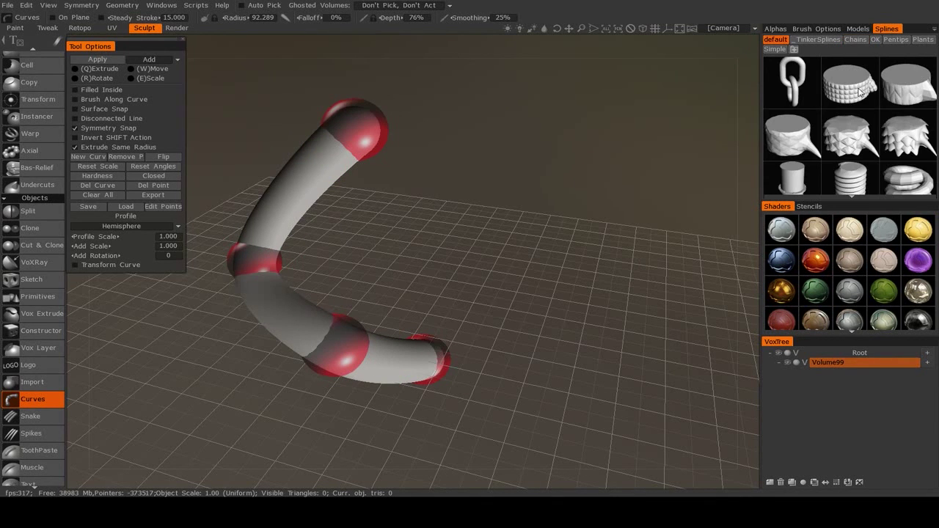
scroll(878, 132, "down", 1)
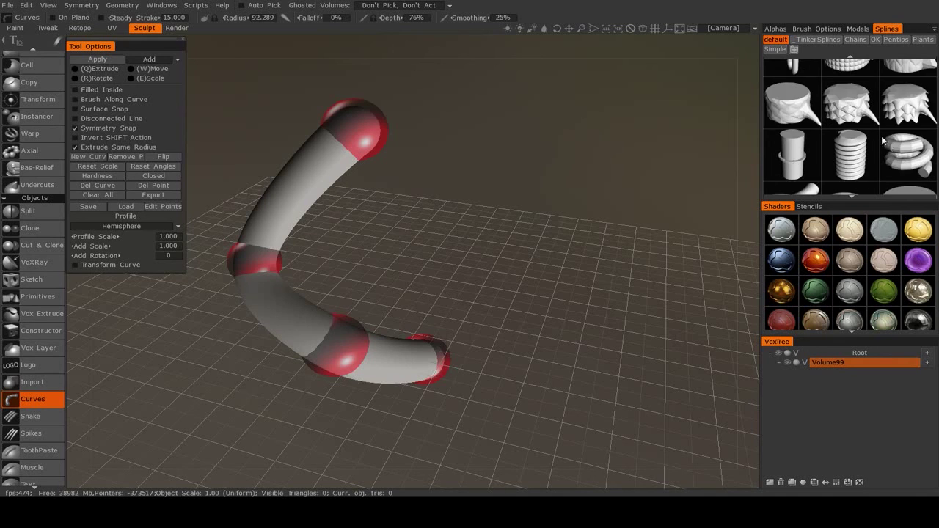
scroll(828, 117, "up", 1)
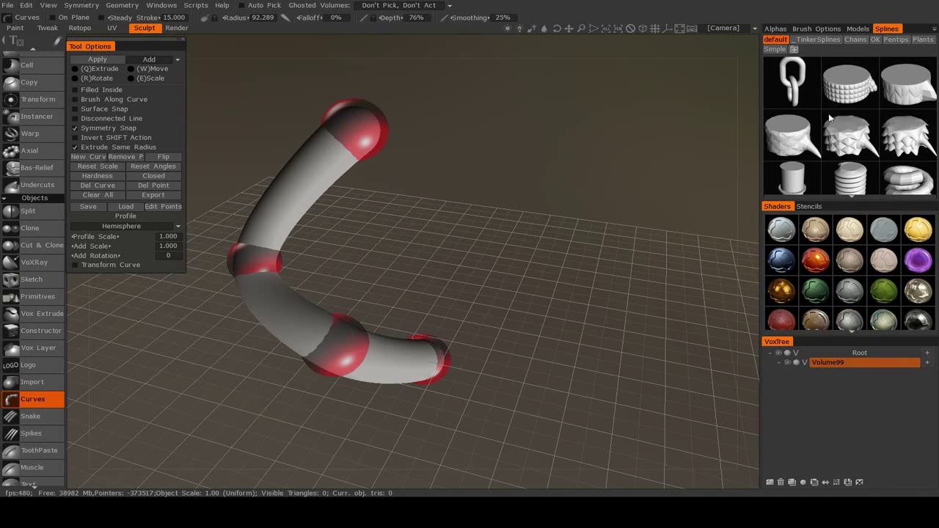
left_click(794, 85)
left_click_drag(431, 251, 682, 213, "alt")
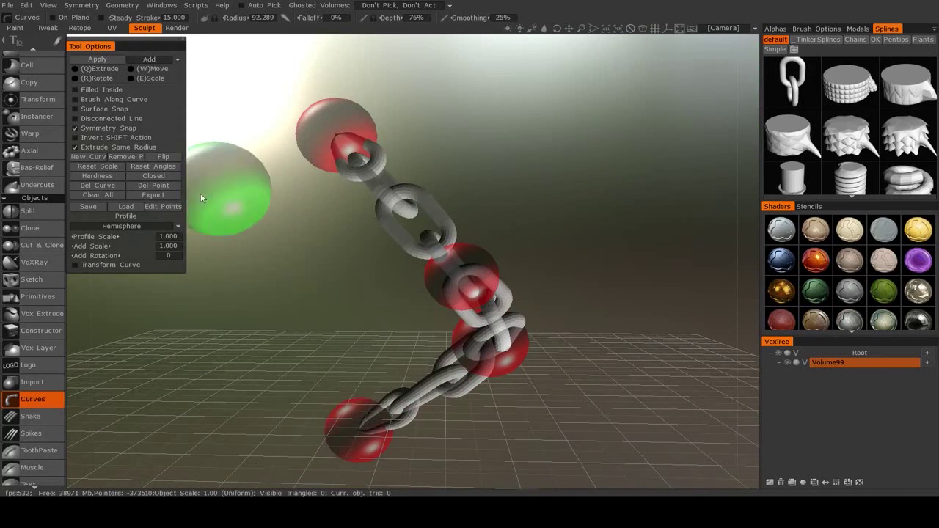
Step: Set the curve's profile to Straight so the chain links keep an even size, and inspect the chain all around
left_click(124, 227)
left_click(108, 238)
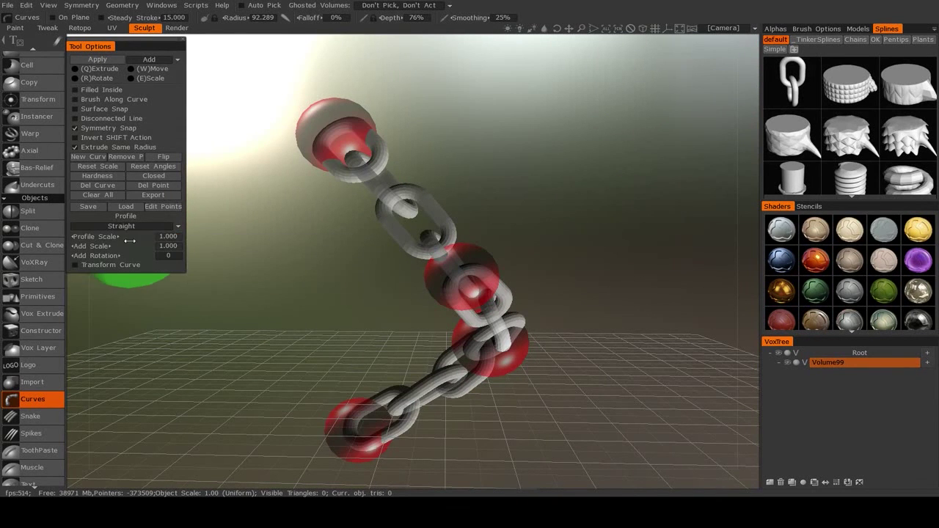
left_click_drag(347, 217, 384, 265, "alt")
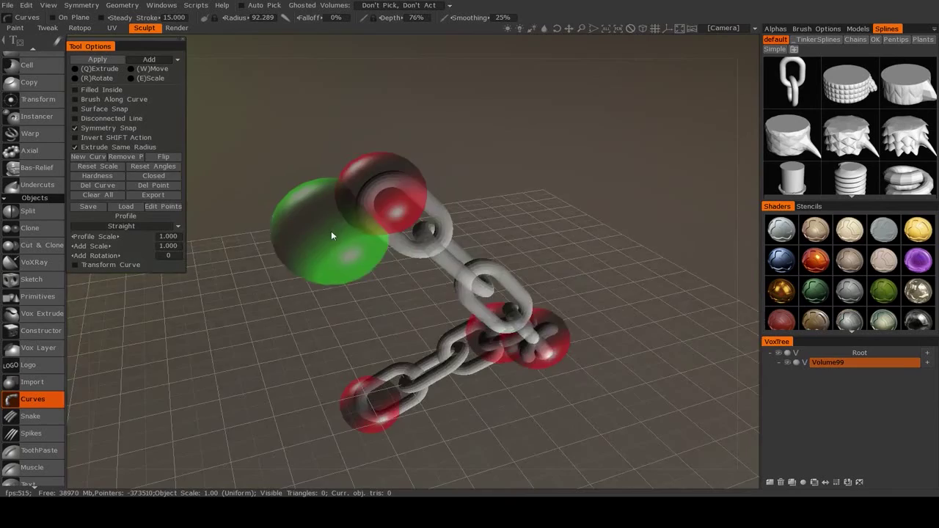
left_click_drag(273, 289, 473, 234, "alt")
left_click_drag(534, 256, 407, 247, "alt")
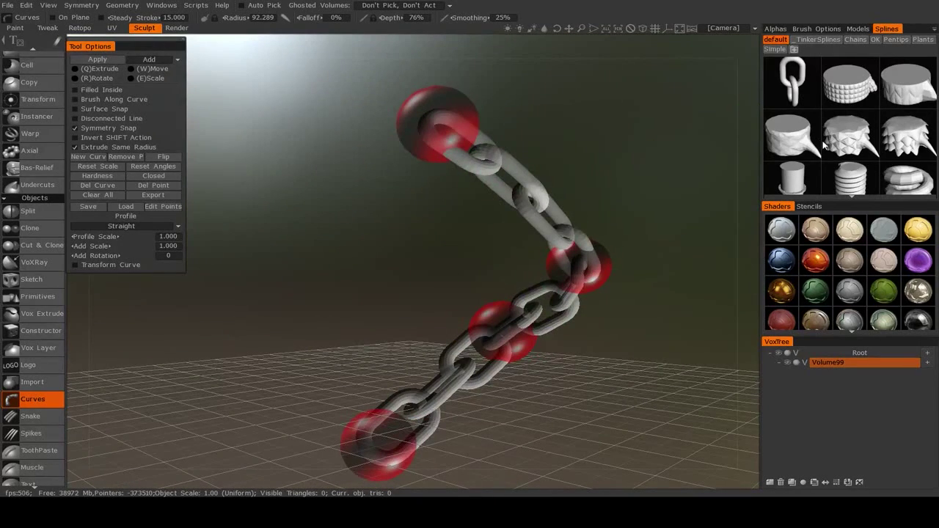
Step: Replace the chain with the coiled spring spline, and swap that for the flanged pipe spline
scroll(825, 144, "down", 1)
left_click(895, 156)
left_click_drag(634, 252, 419, 241, "alt")
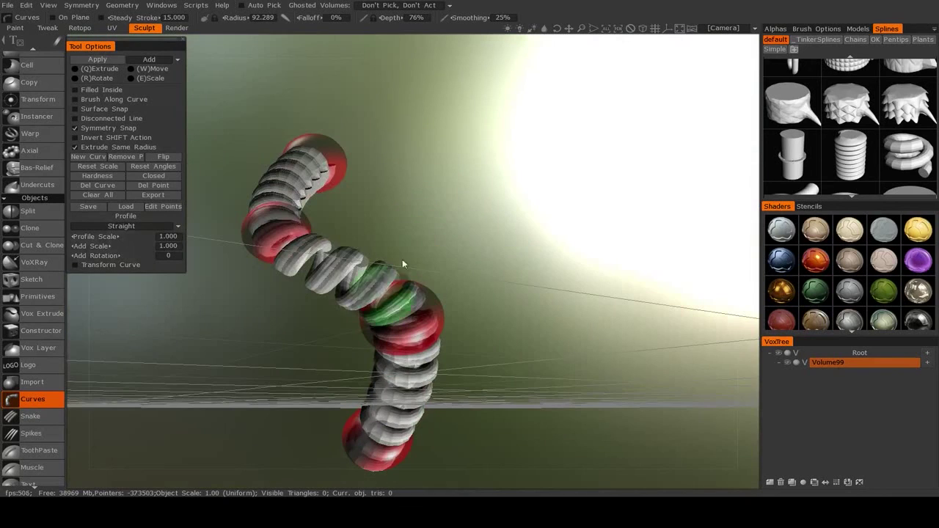
scroll(853, 151, "down", 1)
left_click(796, 131)
left_click_drag(529, 214, 471, 268, "alt")
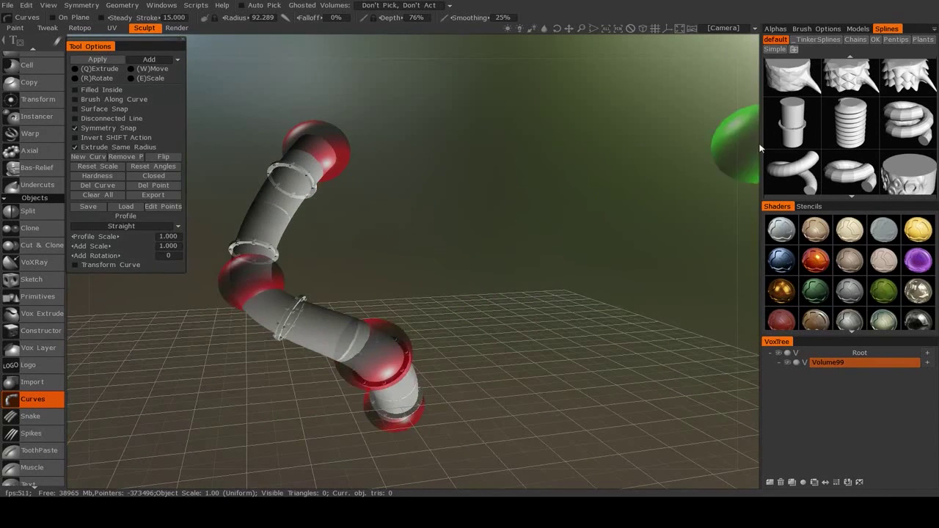
Step: Apply the spiked, scaly spline from the default category to the curve and inspect it from the other side
scroll(832, 158, "up", 1)
left_click(845, 152)
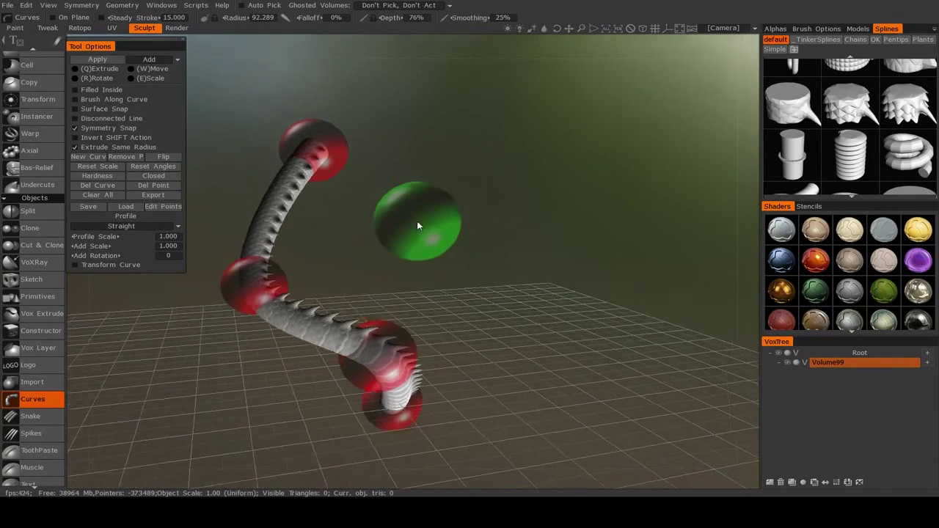
mouse_move(419, 224)
left_mouse_down()
mouse_move(404, 256)
mouse_move(552, 275)
mouse_move(482, 350)
mouse_move(409, 269)
mouse_move(675, 188)
left_mouse_up()
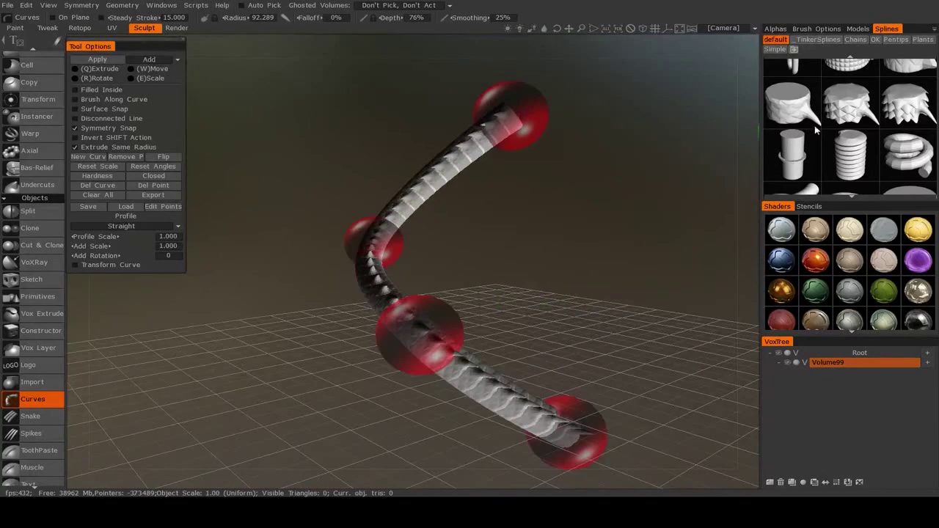
Step: Inspect the scaly curve from more angles and show the _TinkerSplines category of the spline library
scroll(816, 130, "up", 1)
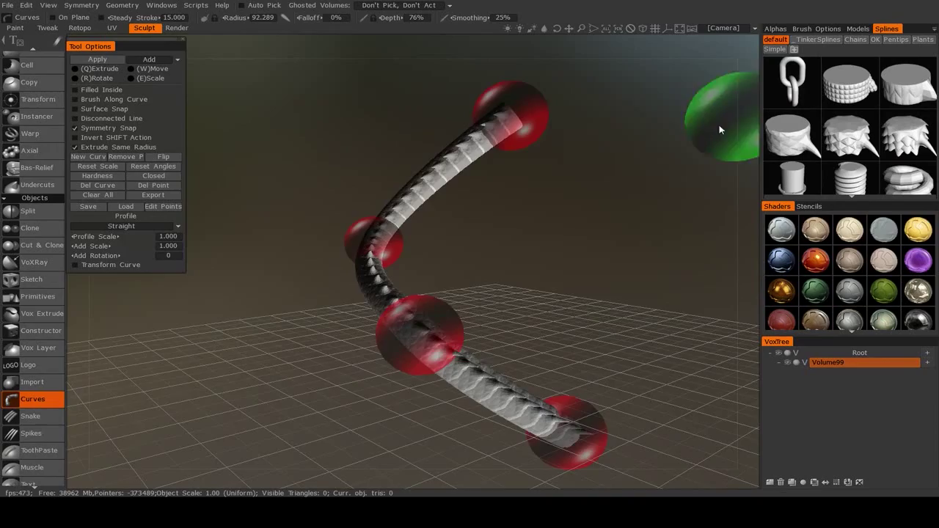
mouse_move(718, 130)
left_mouse_down()
mouse_move(562, 272)
mouse_move(477, 279)
mouse_move(488, 319)
mouse_move(308, 290)
mouse_move(367, 261)
mouse_move(547, 309)
left_mouse_up()
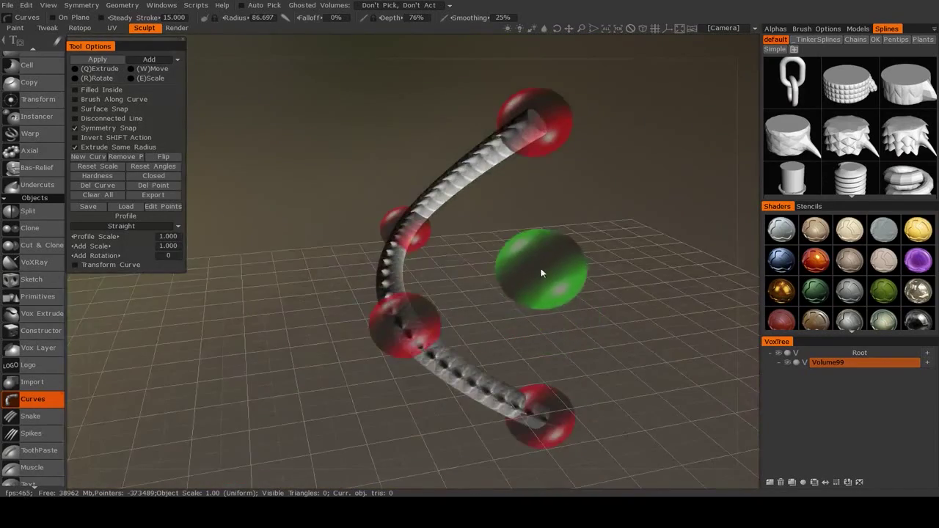
left_click_drag(541, 272, 566, 262)
left_click(821, 38)
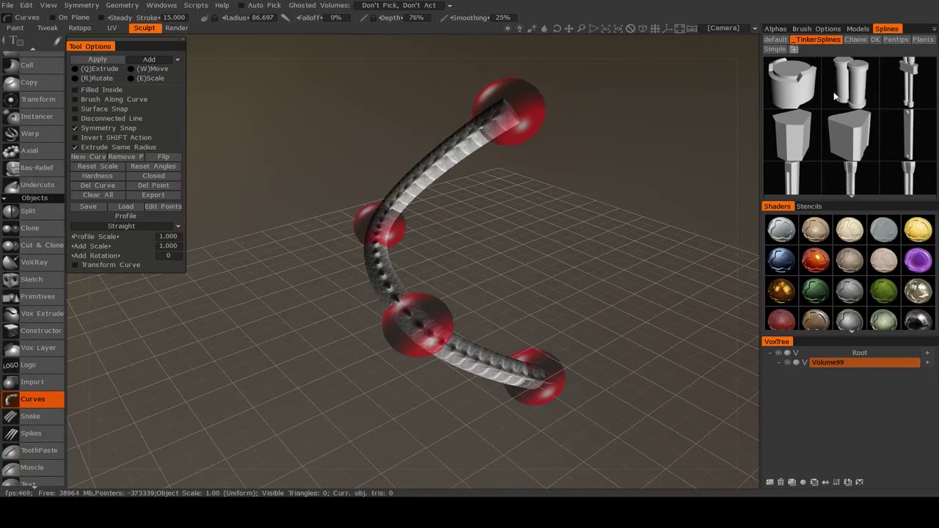
Step: Apply the notched cylinder spline to the curve, inspect it, and swap it for the jointed twin-rod spline
left_click(791, 90)
left_click_drag(496, 264, 482, 289)
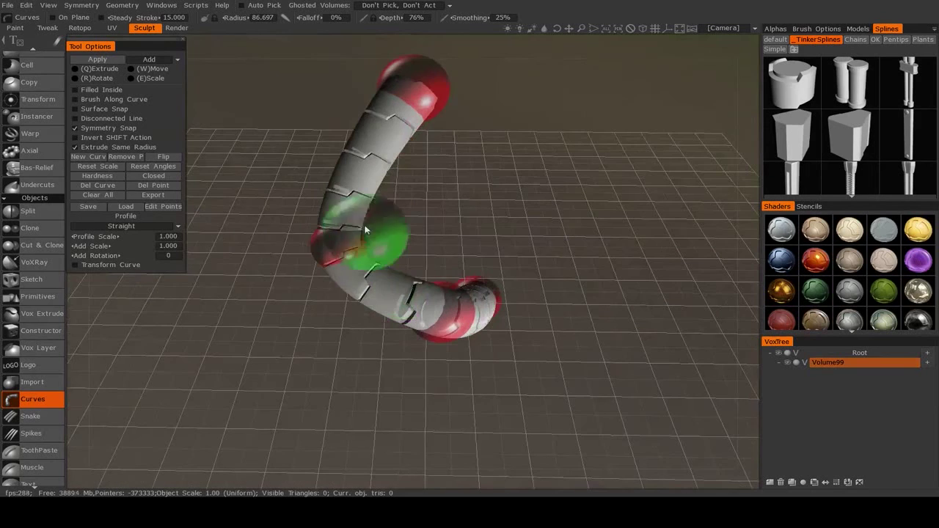
mouse_move(616, 323)
left_mouse_down()
mouse_move(525, 316)
mouse_move(563, 323)
left_mouse_up()
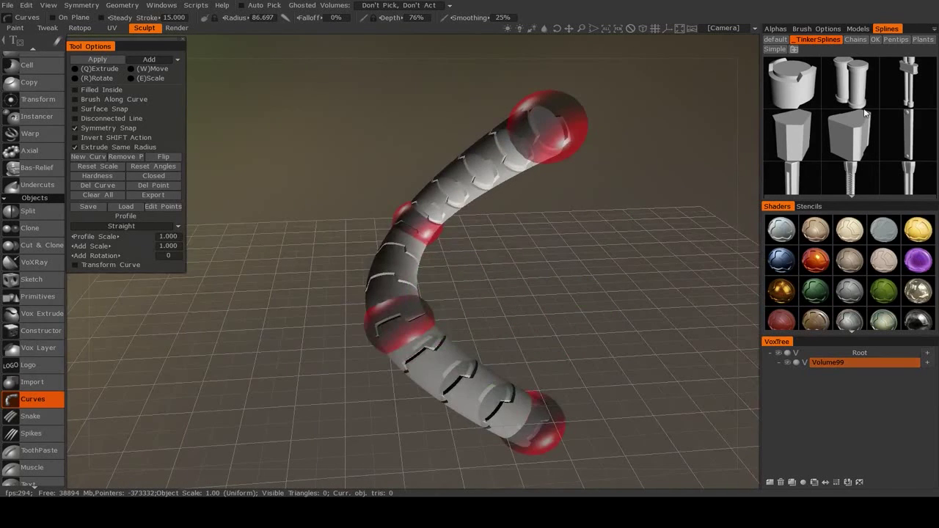
left_click(910, 76)
left_click_drag(620, 269, 496, 258)
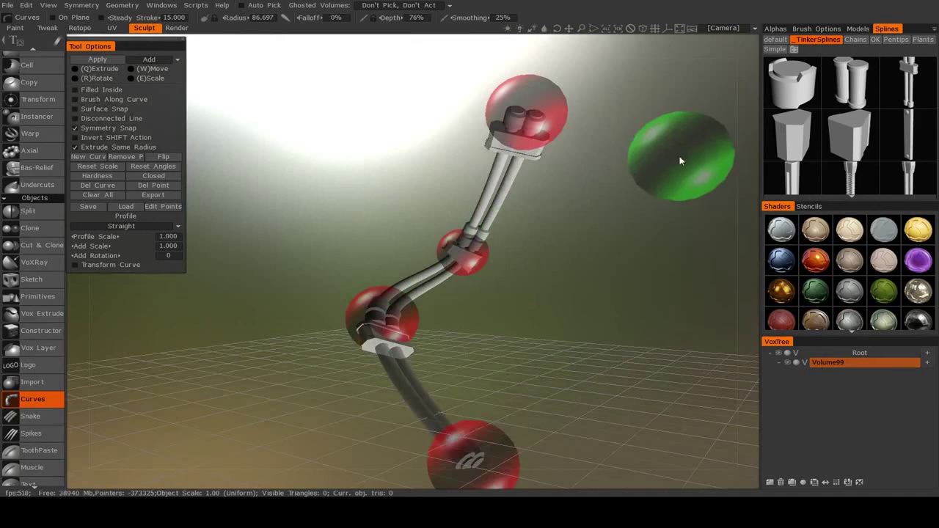
Step: Try the hooked spline and the spiked cylinder spline from the Chains category on the curve
left_click(854, 39)
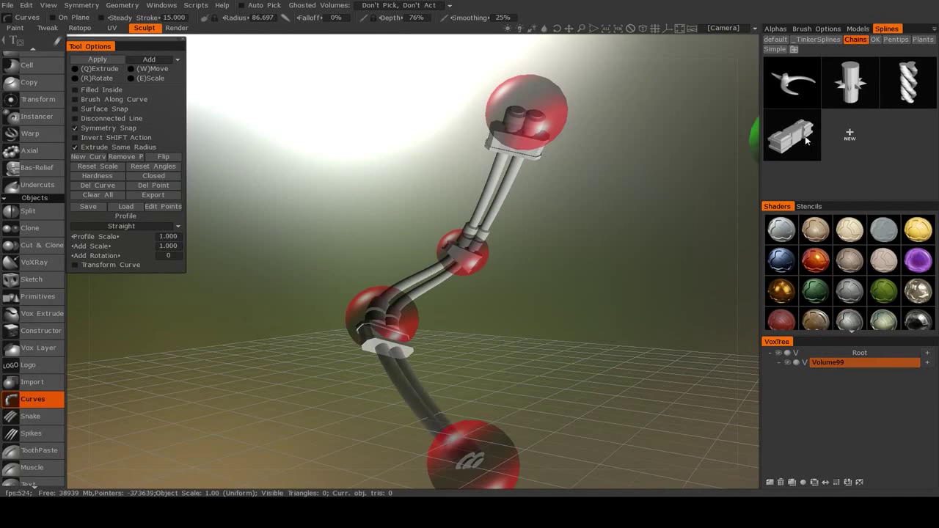
left_click(794, 92)
left_click_drag(572, 239, 548, 285, "alt")
left_click(854, 83)
left_click_drag(565, 248, 504, 285, "alt")
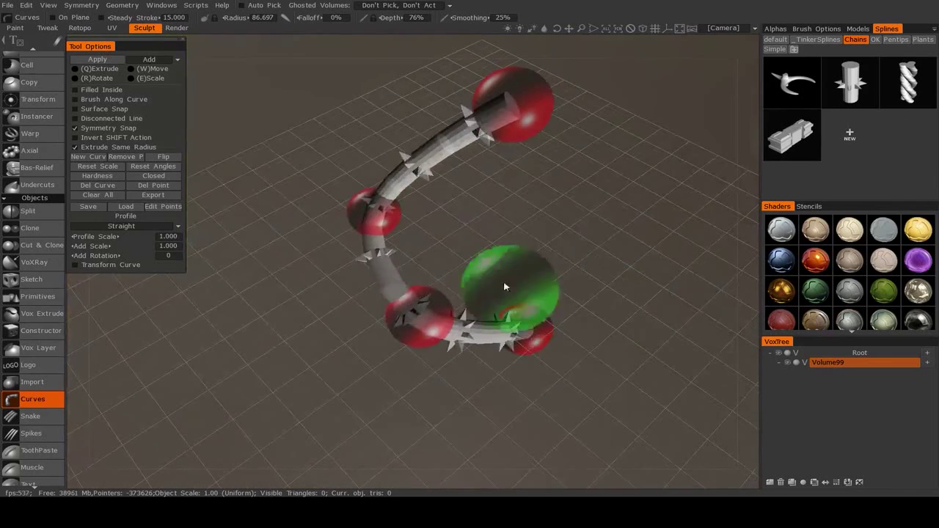
left_click_drag(793, 146, 624, 192)
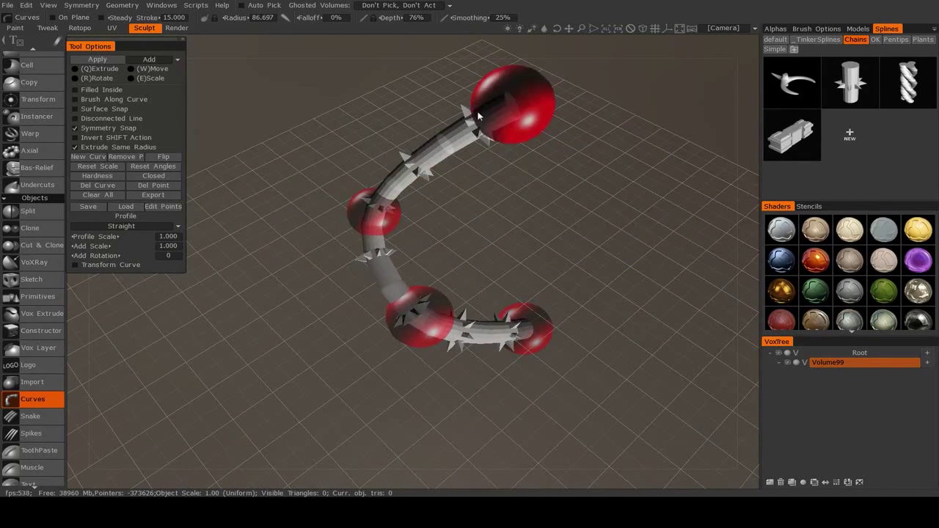
Step: Apply the tank-tread spline to the curve, twist it by rotating the top end point, and inspect the tread
left_click(792, 139)
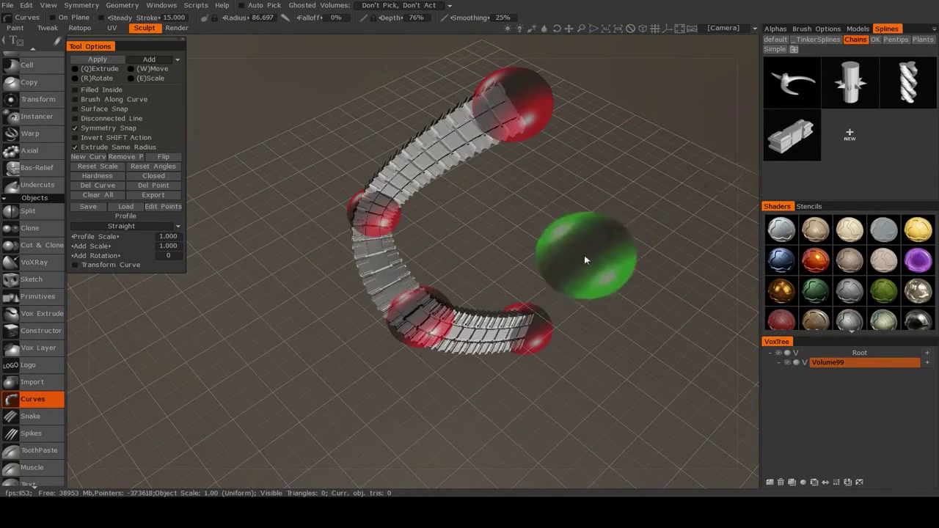
left_click_drag(584, 255, 452, 196)
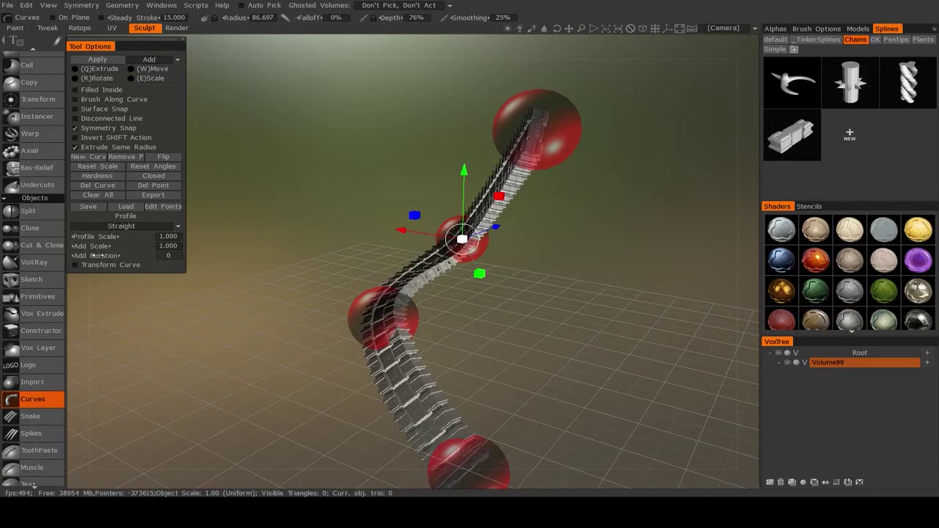
mouse_move(98, 255)
left_mouse_down()
mouse_move(137, 258)
mouse_move(94, 251)
mouse_move(107, 255)
mouse_move(94, 260)
mouse_move(95, 272)
left_mouse_up()
left_click(536, 131)
left_click_drag(338, 232, 546, 225, "alt")
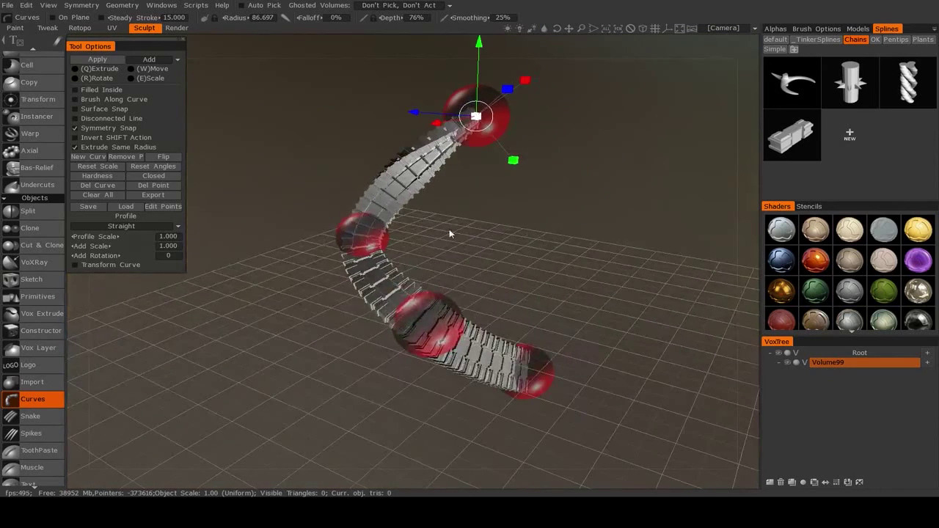
left_click_drag(450, 233, 690, 215)
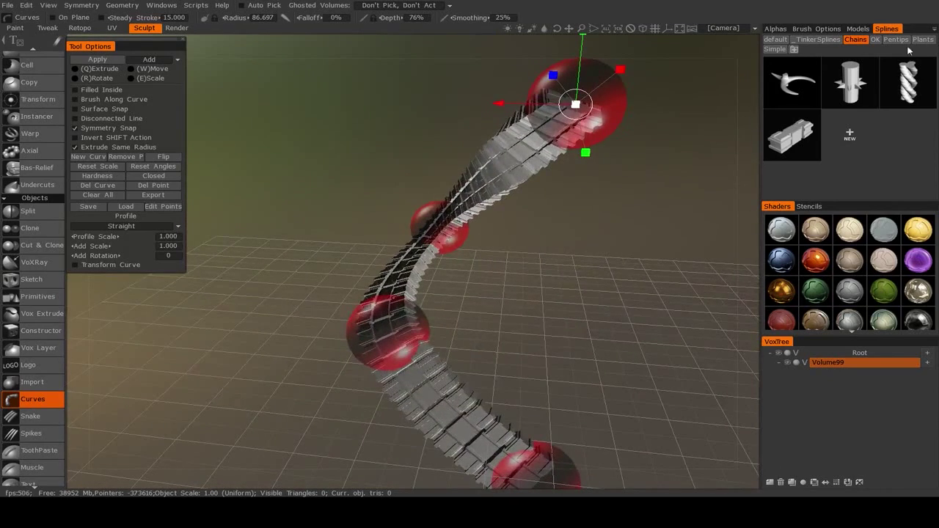
left_click_drag(517, 247, 568, 292)
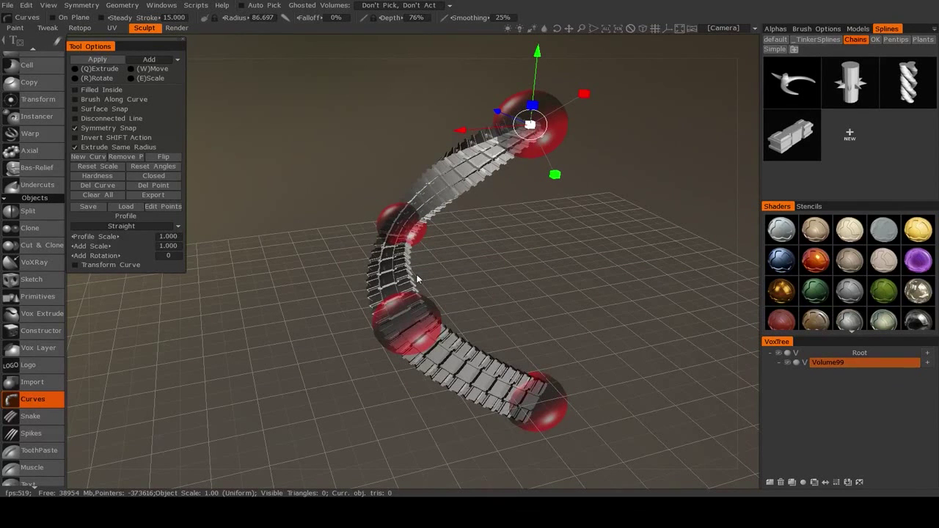
Step: Convert the tread curve into geometry in the volume, switch to the Move tool, and inspect the tread up close
scroll(36, 82, "up", 2)
left_click(36, 71)
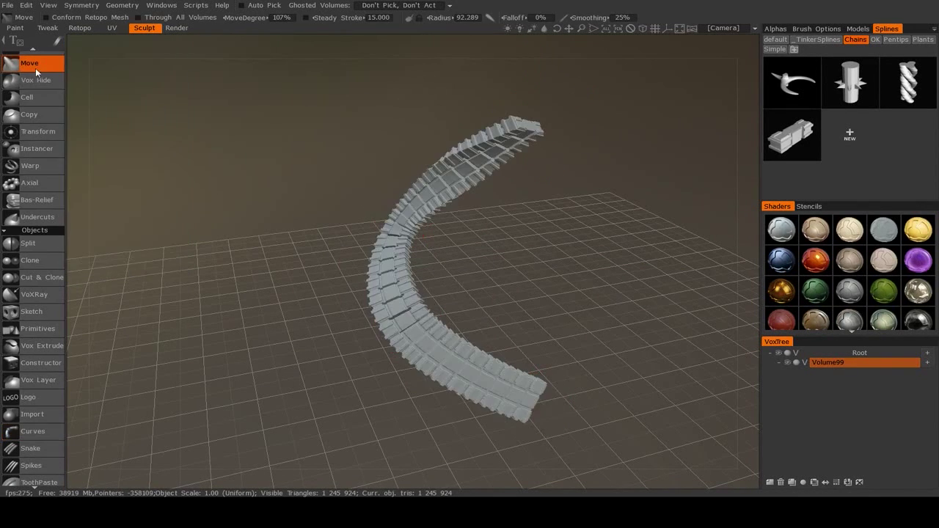
left_click_drag(334, 352, 436, 292)
right_click_drag(436, 292, 410, 357)
left_click_drag(411, 357, 646, 316)
right_click_drag(367, 198, 381, 231)
left_click_drag(381, 231, 387, 293)
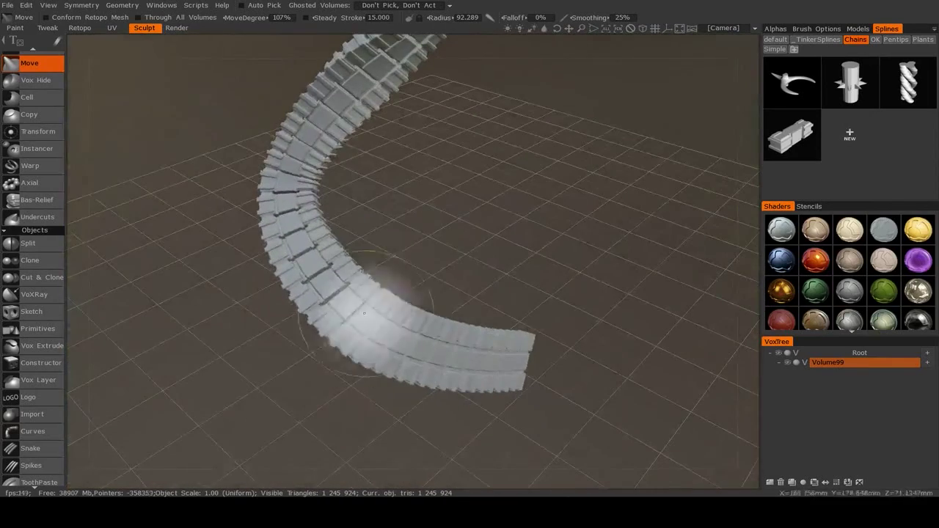
Step: Browse the OK and _TinkerSplines categories of the spline library
left_click(875, 39)
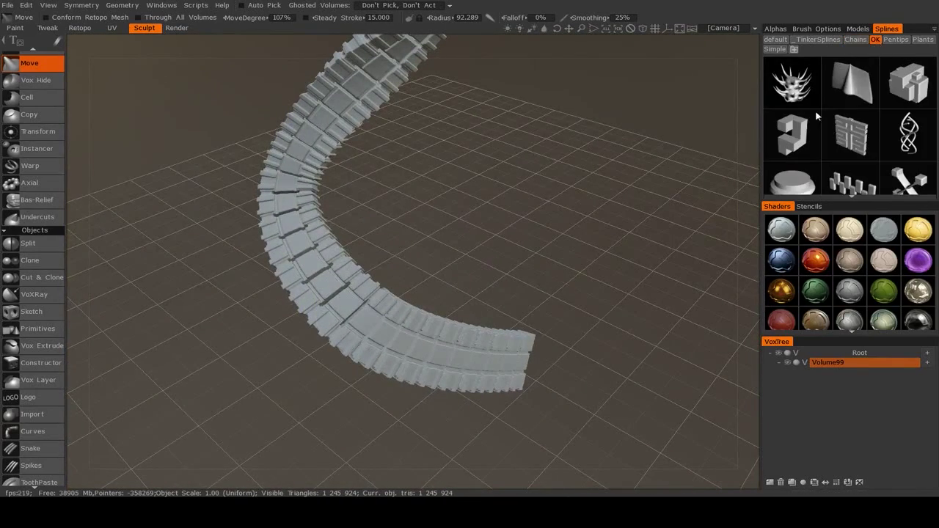
left_click(818, 39)
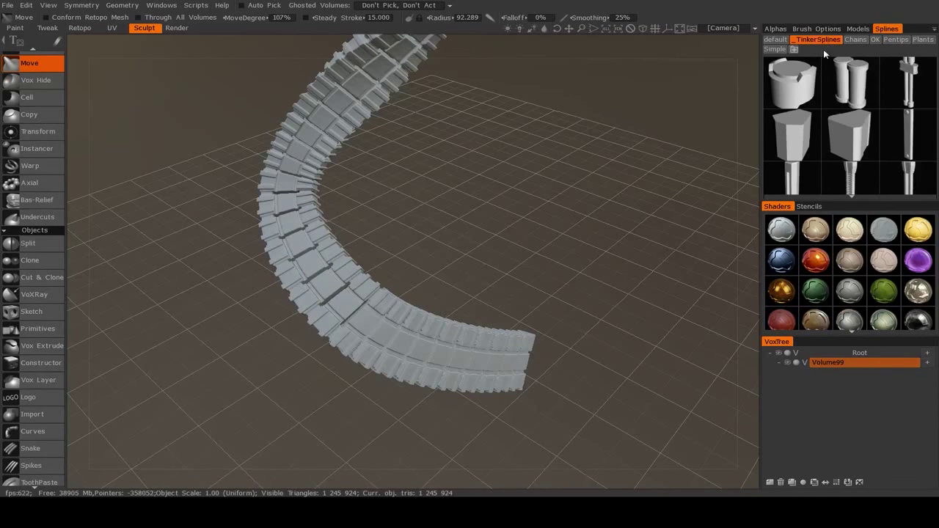
scroll(799, 117, "down", 5)
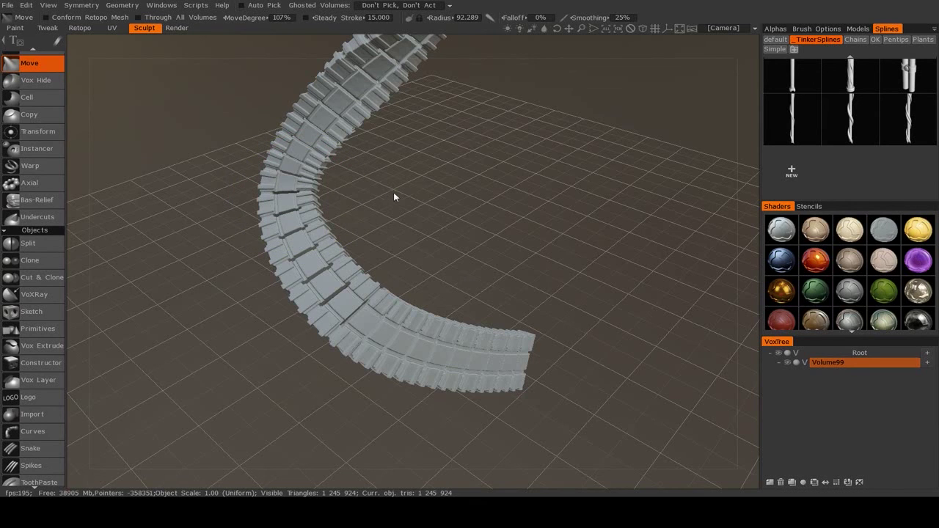
left_click_drag(393, 193, 407, 226)
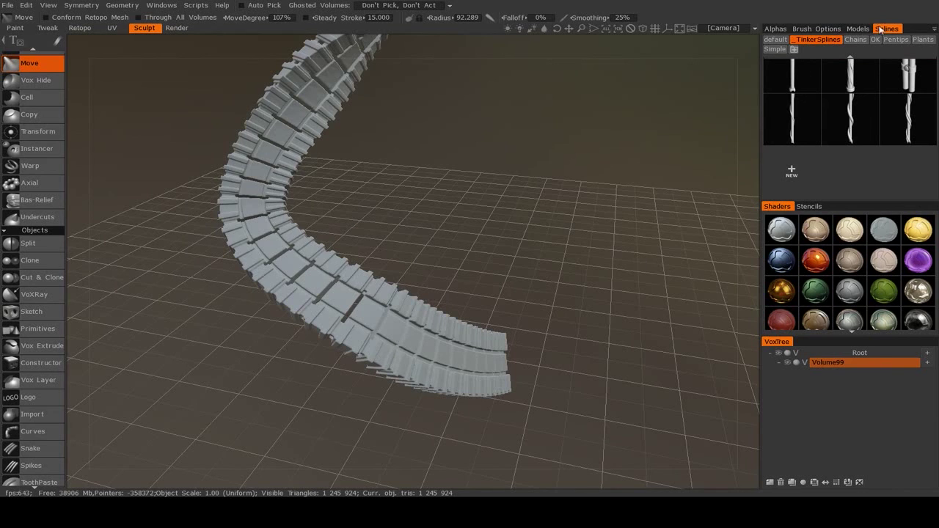
scroll(35, 370, "down", 1)
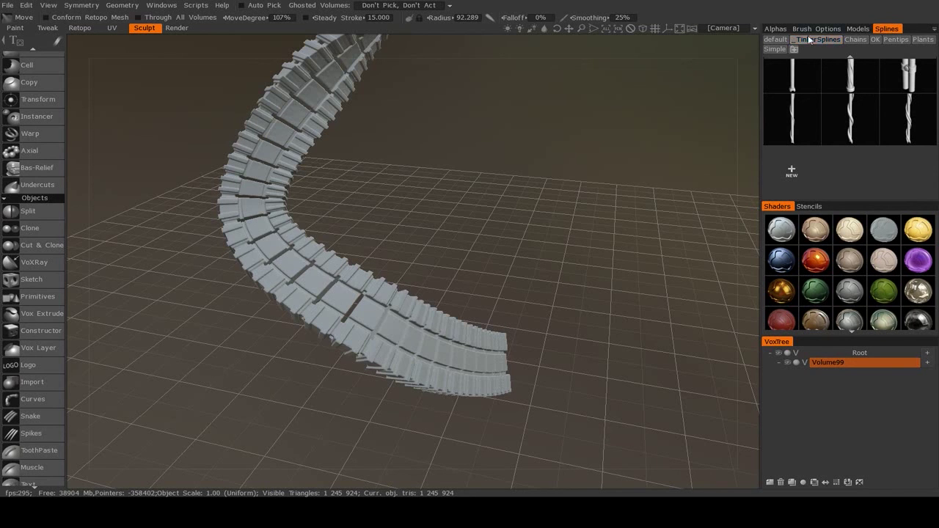
Step: Choose the sucker-textured tentacle spline from the default category and delete the existing curve
left_click(775, 39)
scroll(840, 111, "down", 3)
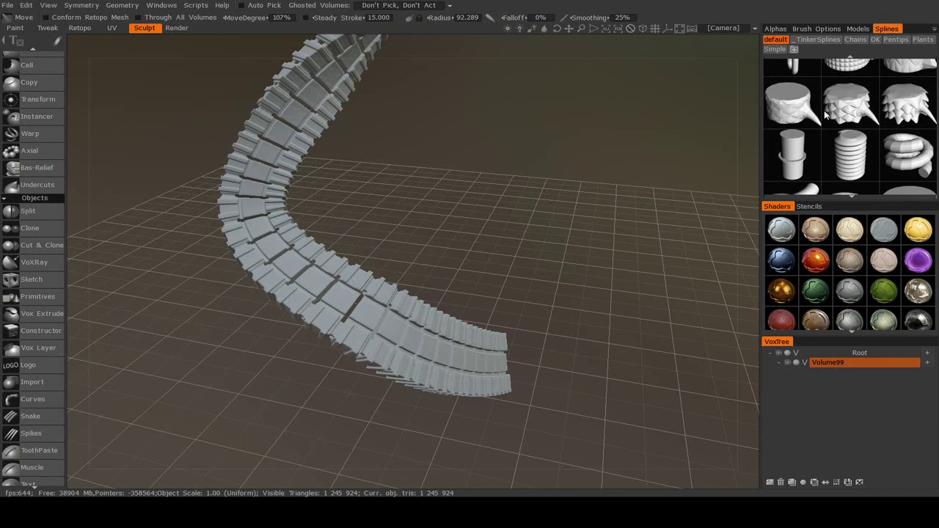
scroll(840, 110, "down", 2)
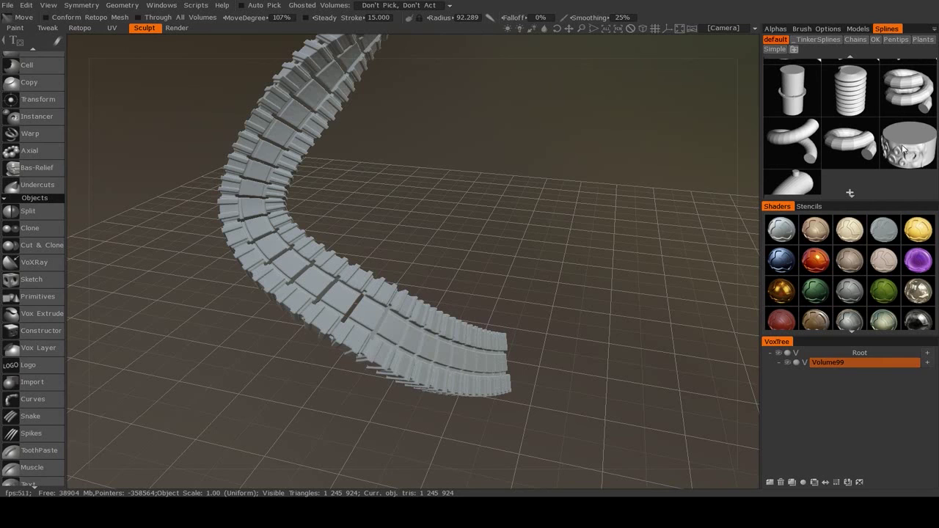
left_click(909, 151)
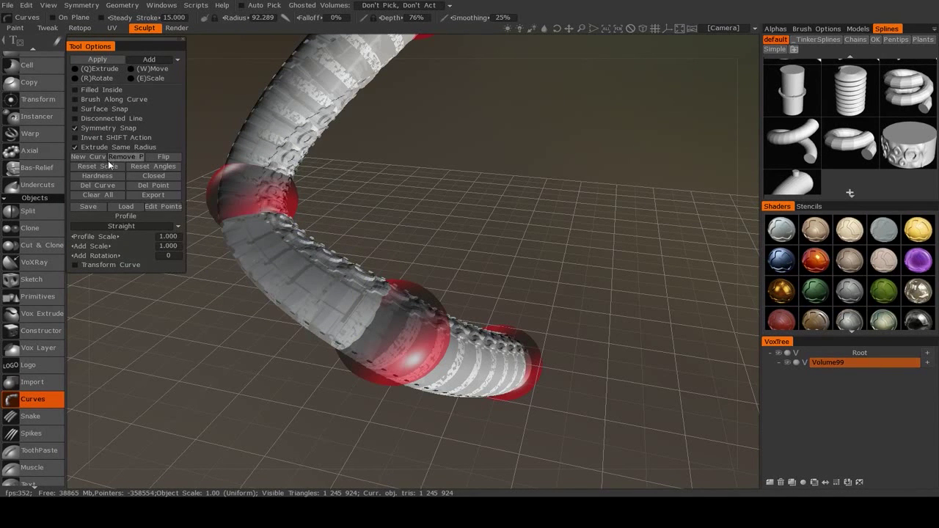
left_click(95, 189)
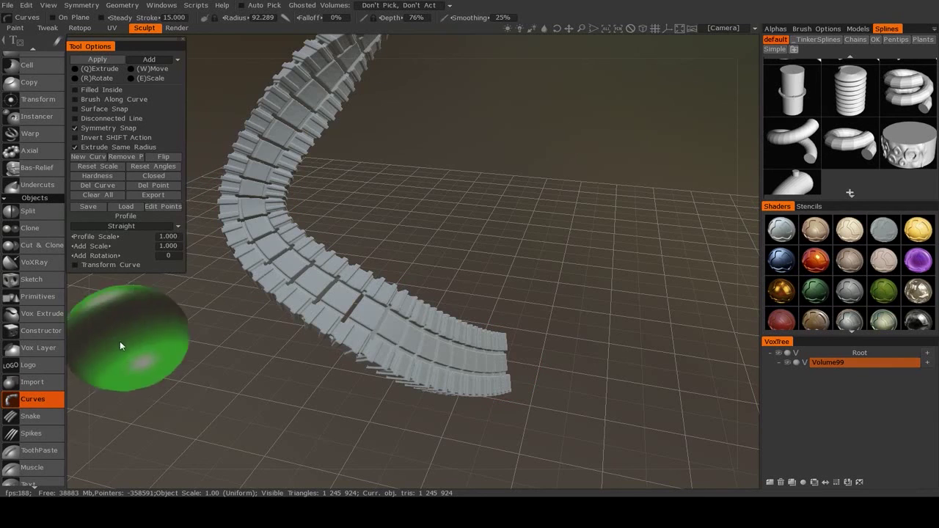
Step: Draw an arched, sucker-covered spike off the tread with the Spikes tool, inspect its underside, and undo it
left_click(36, 434)
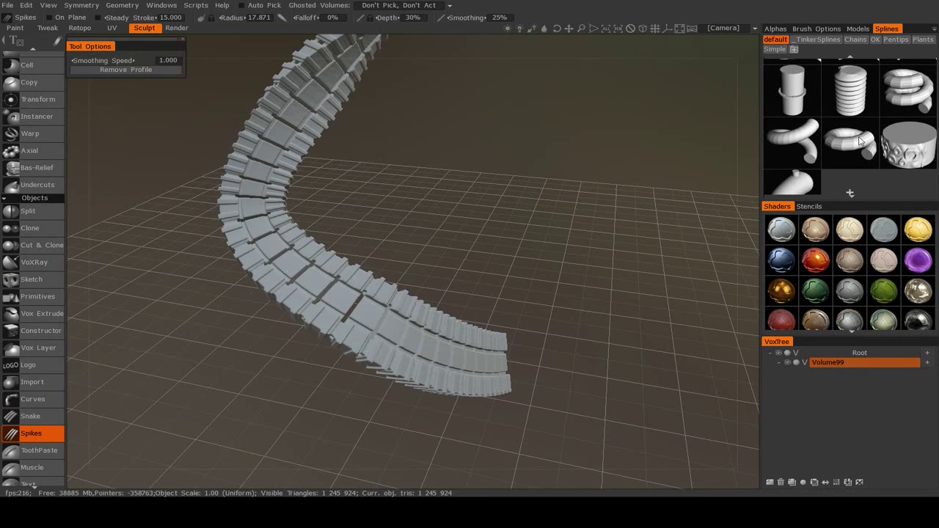
mouse_move(352, 297)
left_mouse_down()
mouse_move(565, 95)
mouse_move(695, 271)
mouse_move(689, 337)
left_mouse_up()
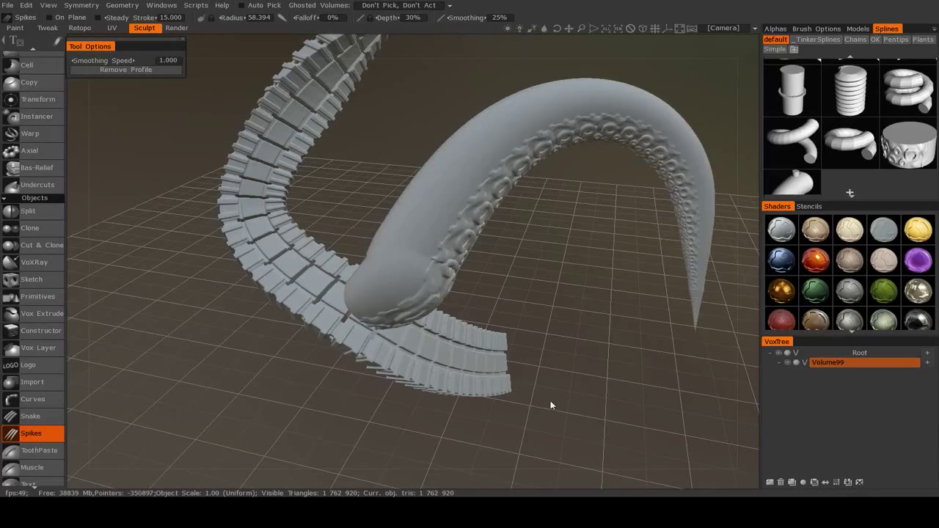
mouse_move(621, 361)
left_mouse_down()
mouse_move(583, 325)
mouse_move(429, 283)
left_mouse_up()
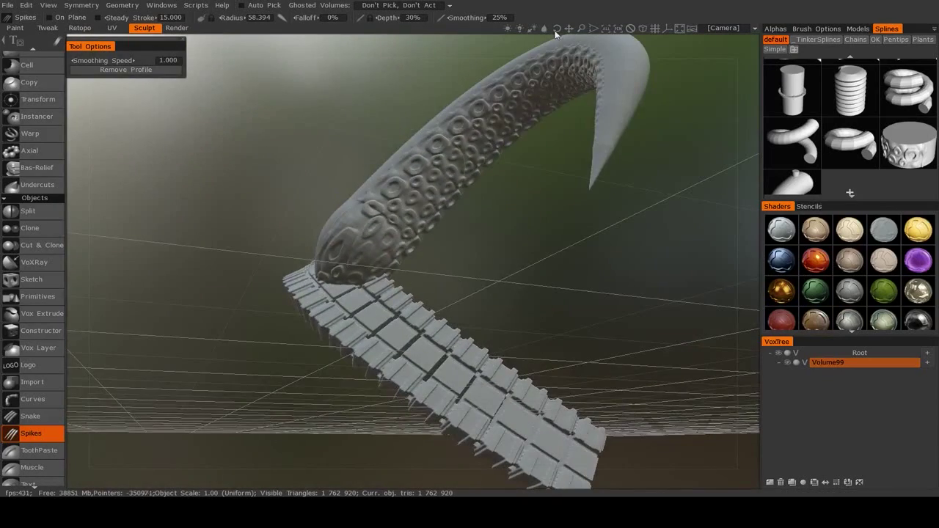
mouse_move(555, 34)
left_mouse_down()
mouse_move(551, 183)
mouse_move(626, 154)
mouse_move(550, 219)
mouse_move(658, 243)
mouse_move(637, 261)
mouse_move(391, 146)
mouse_move(434, 198)
left_mouse_up()
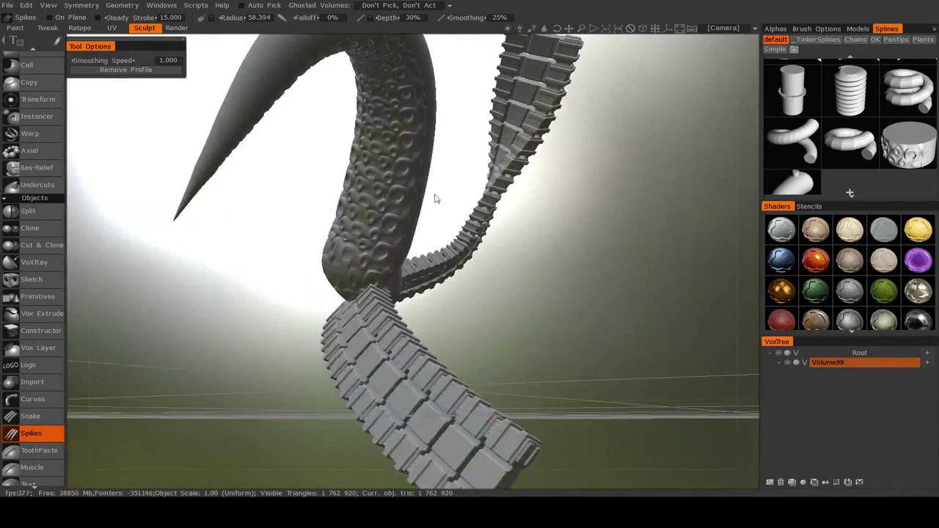
key("ctrl+z")
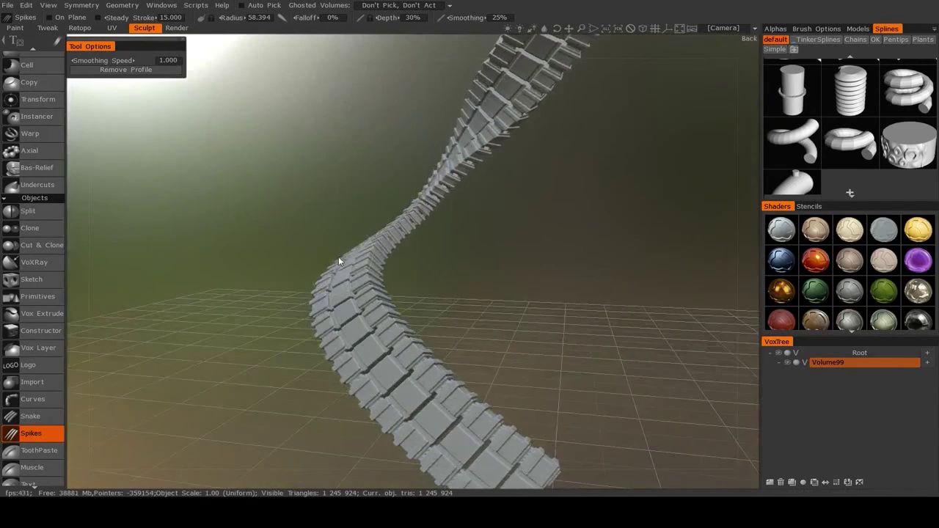
Step: Draw more curved spikes off other parts of the tread from different views, undoing each one
mouse_move(325, 252)
left_mouse_down()
mouse_move(121, 209)
mouse_move(113, 303)
left_mouse_up()
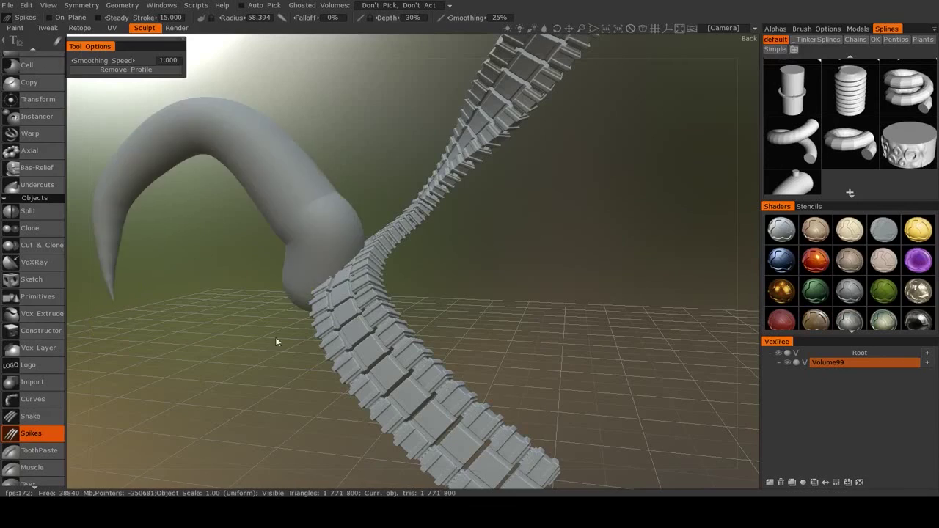
mouse_move(275, 340)
left_mouse_down()
mouse_move(306, 346)
mouse_move(525, 300)
mouse_move(561, 315)
mouse_move(579, 350)
left_mouse_up()
key("ctrl+z")
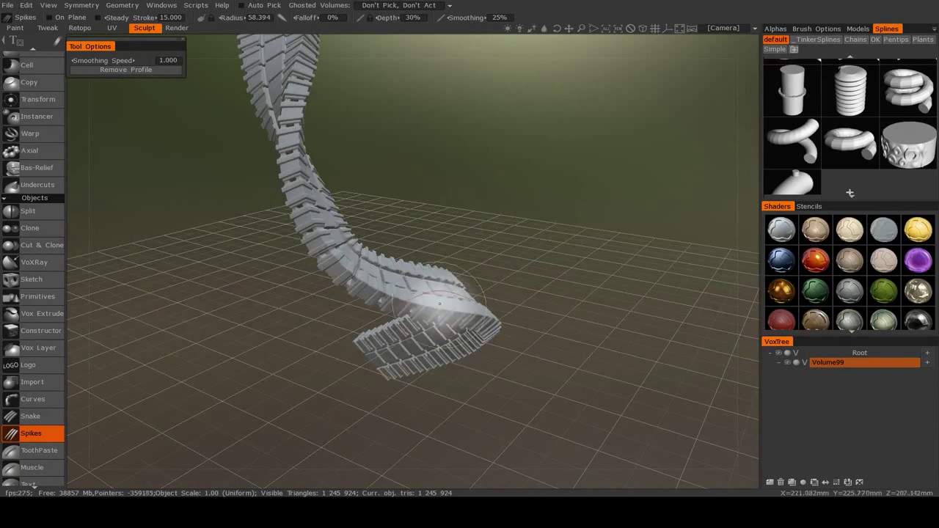
mouse_move(433, 279)
left_mouse_down()
mouse_move(623, 199)
mouse_move(651, 292)
mouse_move(457, 308)
mouse_move(478, 314)
left_mouse_up()
key("ctrl+z")
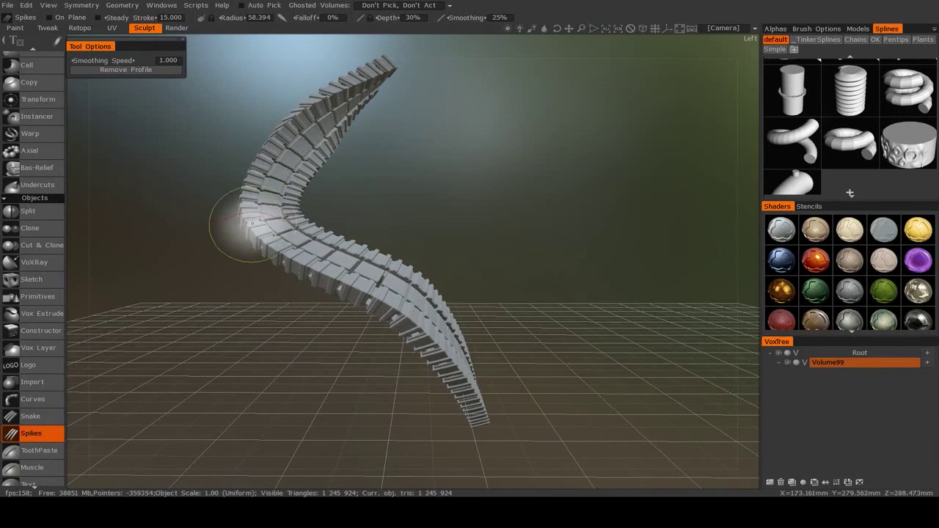
Step: Draw an arched coil of even thickness outward from the tread with the Snake tool
scroll(59, 379, "down", 2)
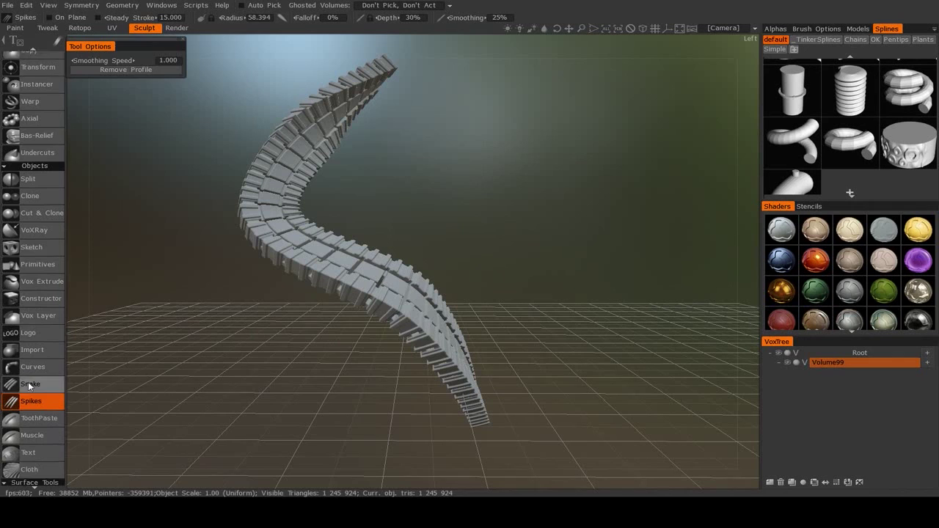
left_click(29, 384)
mouse_move(367, 257)
left_mouse_down()
mouse_move(496, 167)
mouse_move(600, 301)
left_mouse_up()
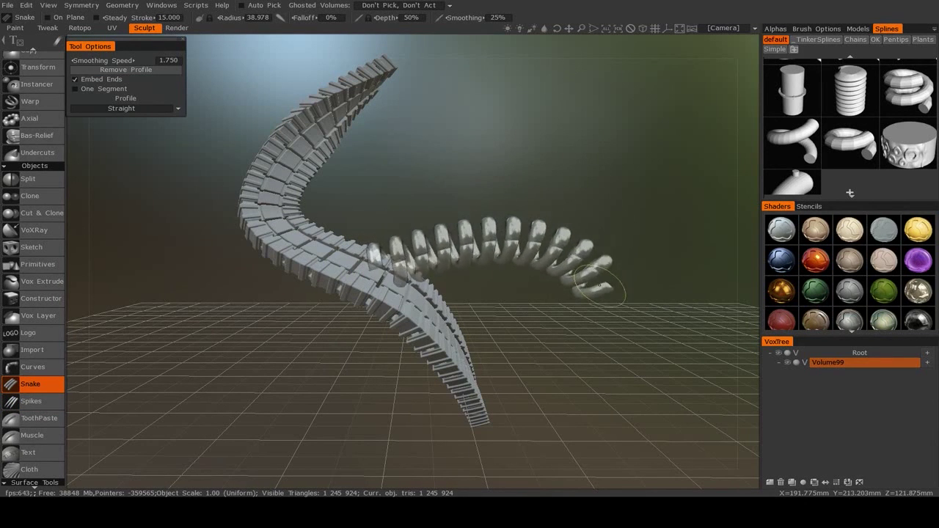
Step: Draw a tapering coil above the first one with the Spikes tool and compare the two from several angles
left_click(30, 401)
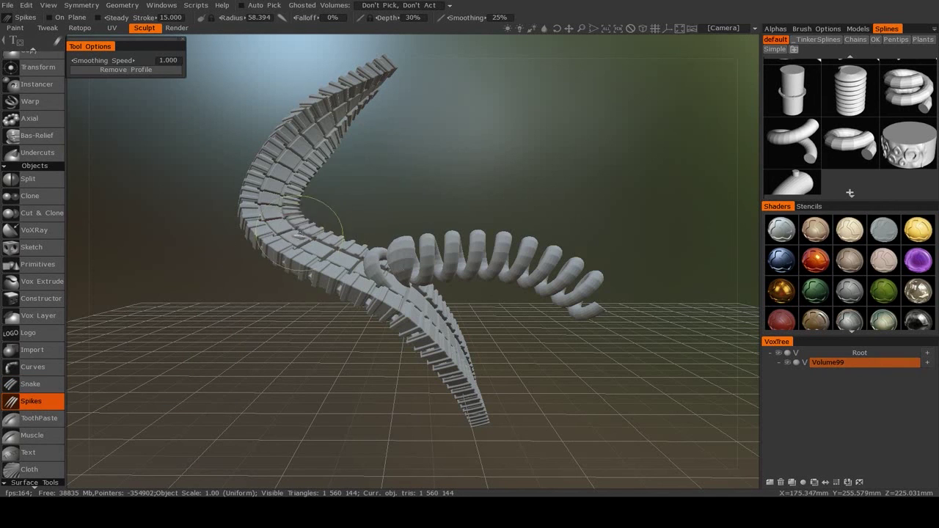
mouse_move(299, 234)
left_mouse_down()
mouse_move(575, 124)
mouse_move(589, 188)
left_mouse_up()
left_click_drag(565, 305, 418, 292)
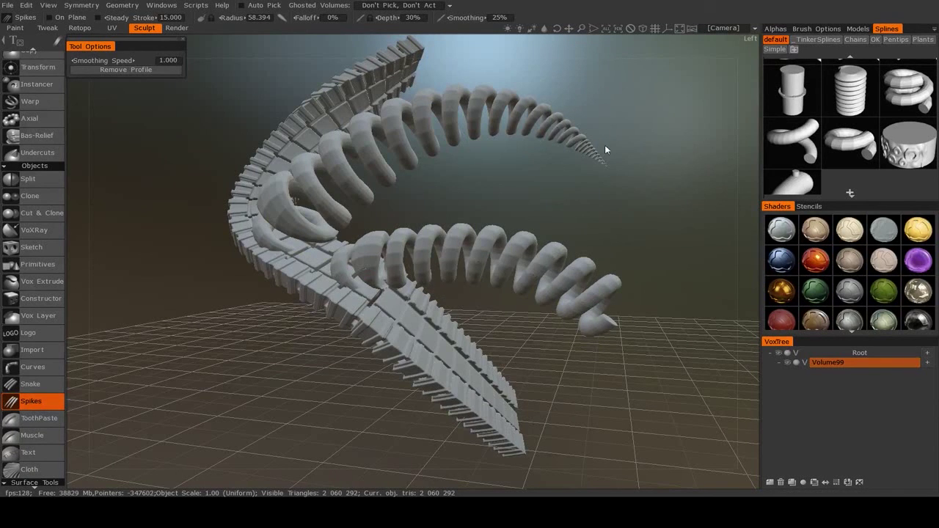
left_click_drag(293, 327, 155, 372)
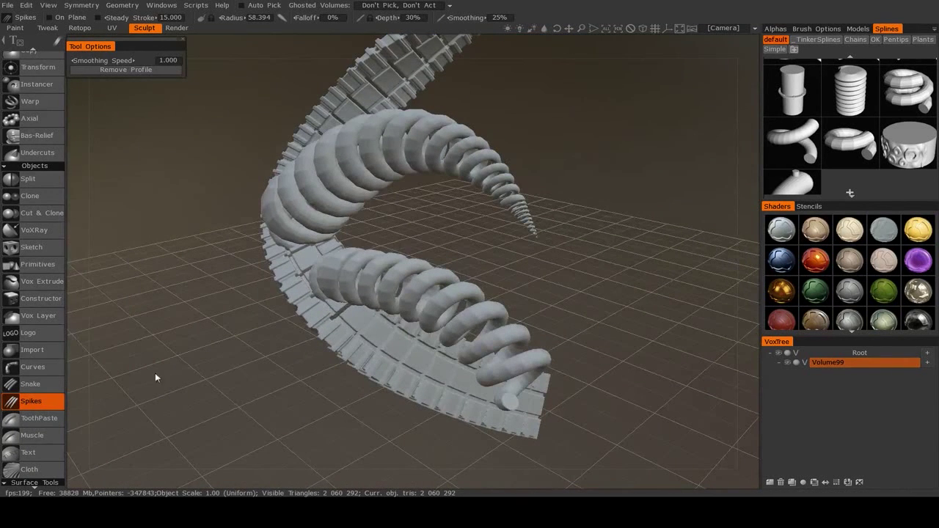
scroll(39, 406, "down", 2)
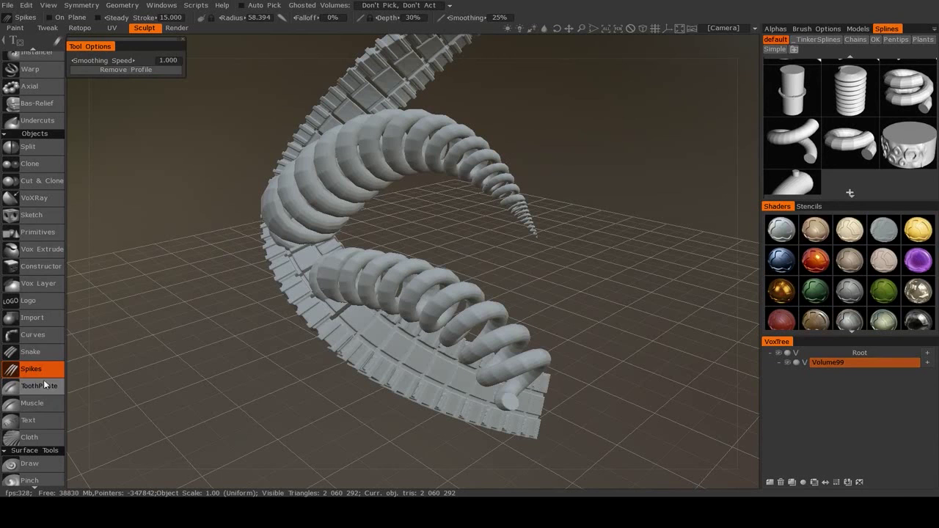
left_click_drag(351, 239, 415, 244)
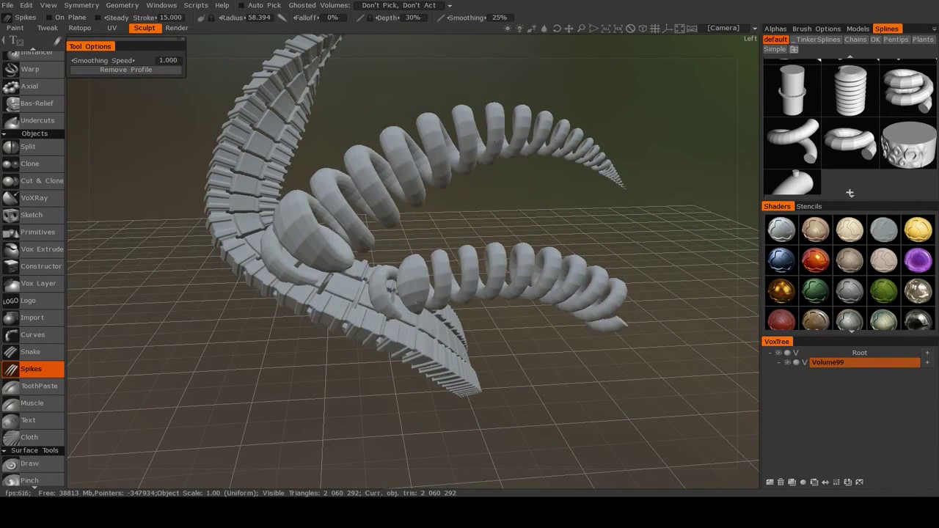
Step: Undo the tapering Spikes coil and the Snake coil
left_click_drag(559, 208, 507, 208)
key("ctrl+z")
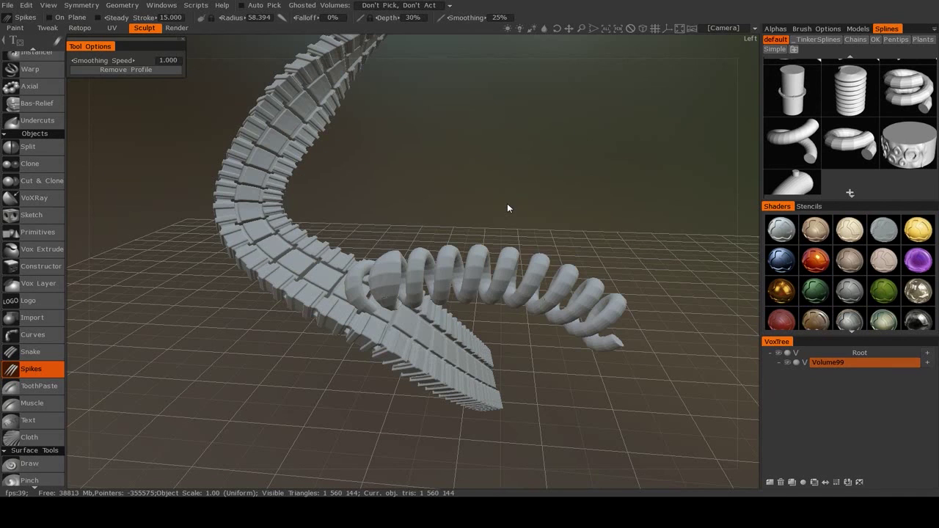
key("ctrl+z")
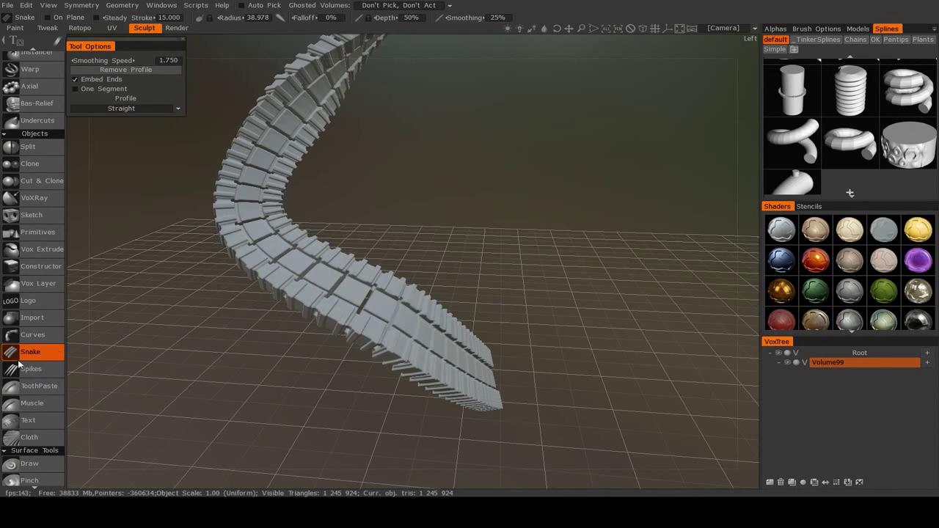